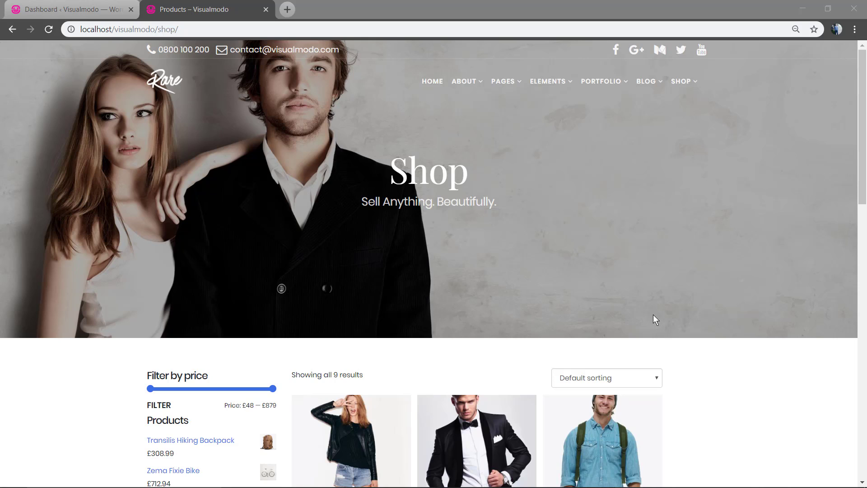
Open the Biker Leather Jacket product page and scroll through its description
scroll(653, 315, down, 2)
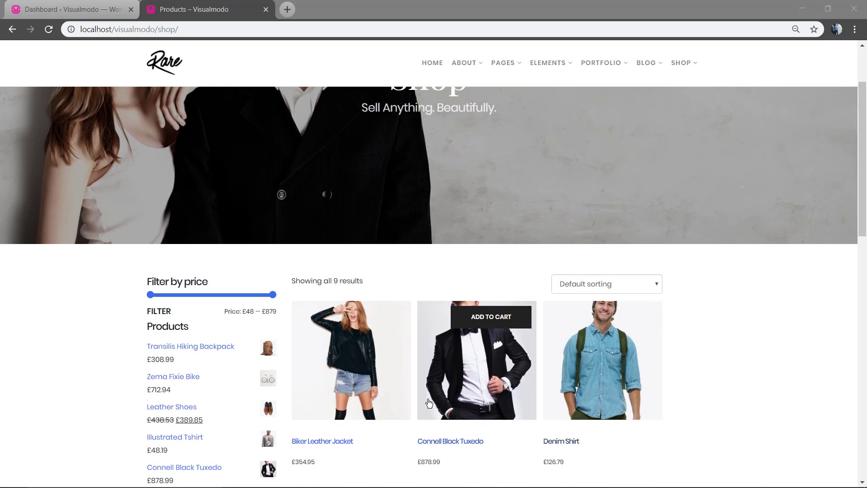
click(361, 377)
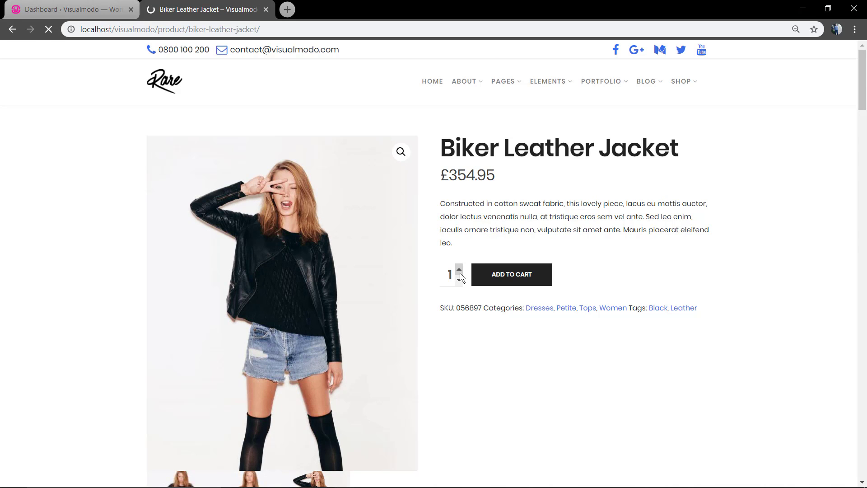
scroll(457, 278, down, 8)
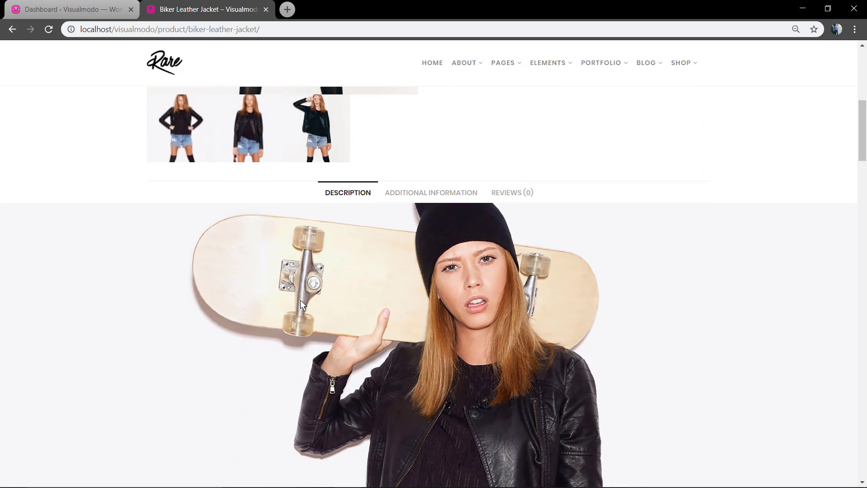
scroll(301, 304, down, 2)
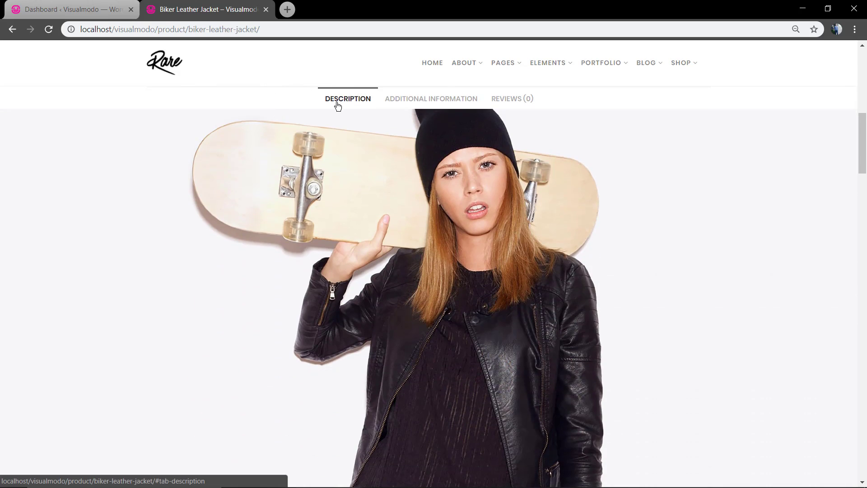
scroll(313, 204, down, 13)
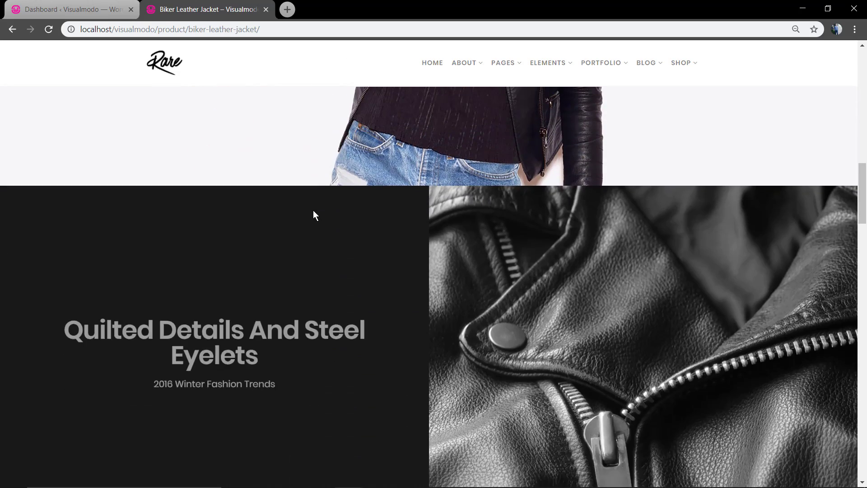
scroll(315, 217, down, 15)
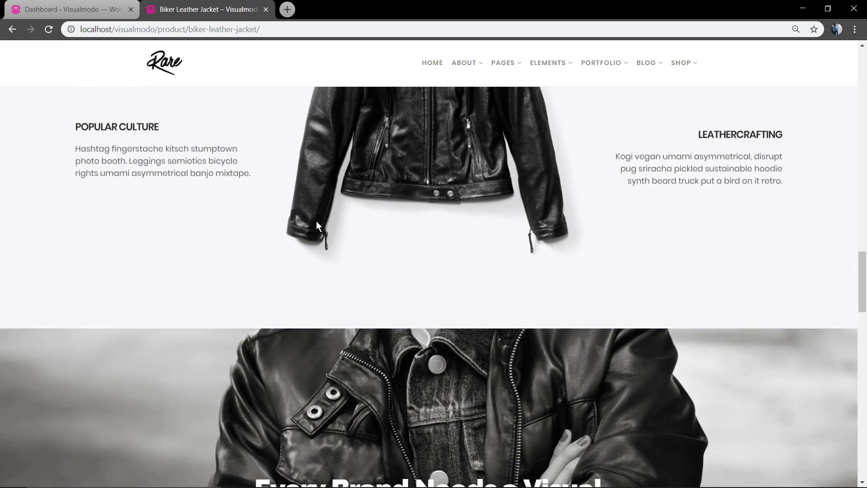
scroll(316, 221, down, 13)
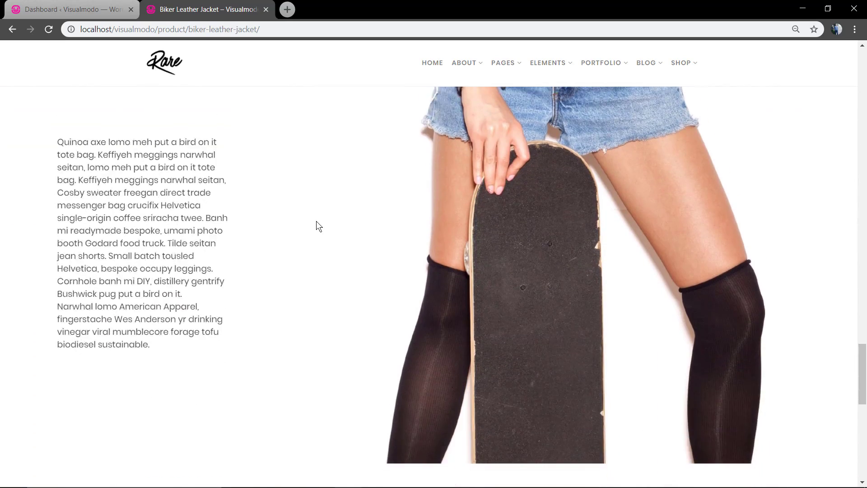
scroll(317, 221, down, 5)
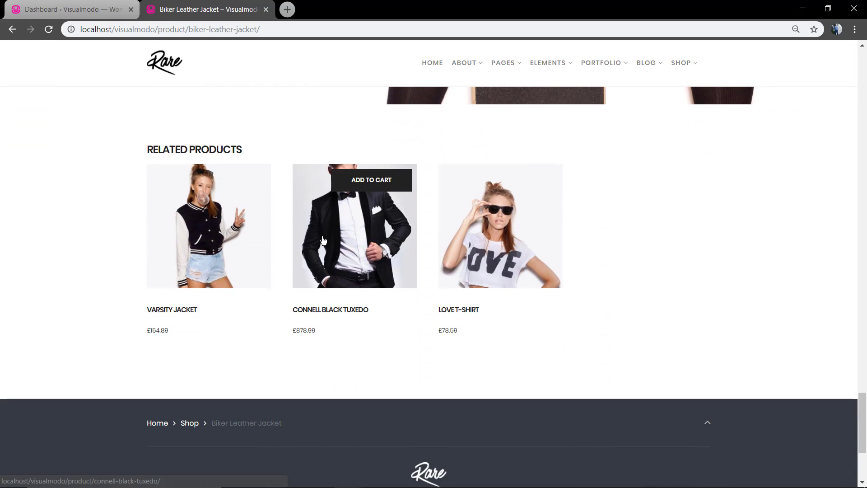
Visit Connell Black Tuxedo from Related Products, then return to the Biker Leather Jacket page
click(323, 235)
scroll(383, 227, down, 7)
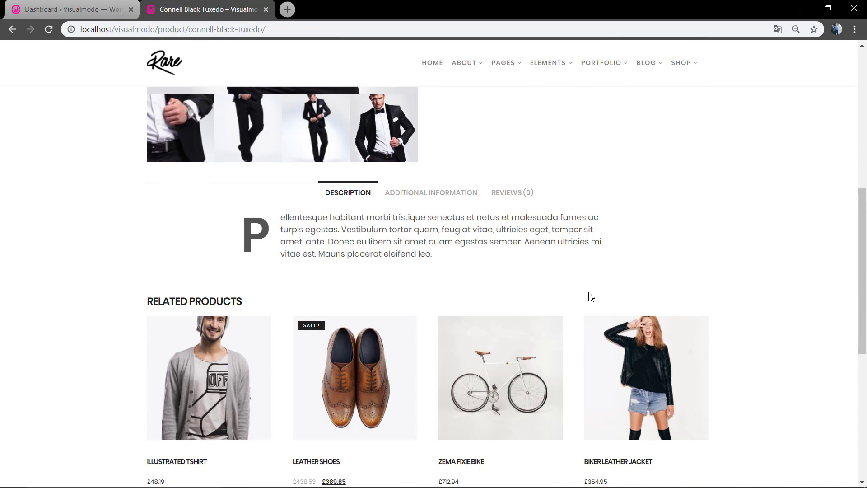
click(621, 374)
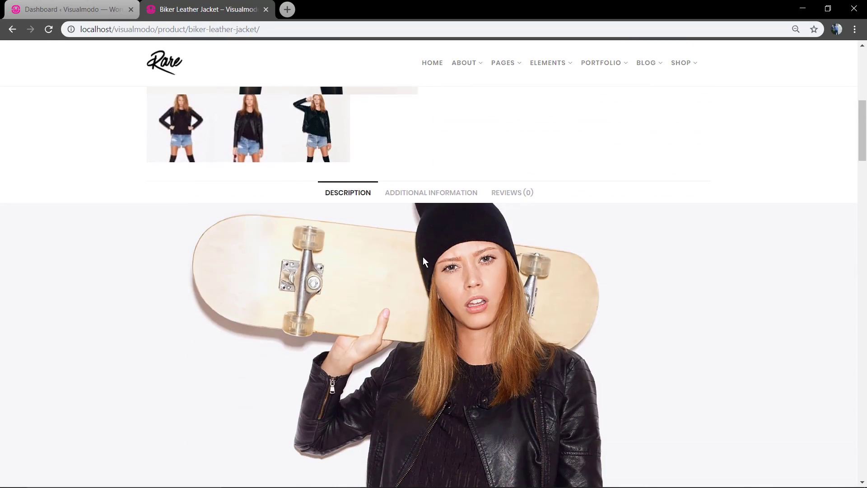
scroll(422, 258, down, 20)
scroll(419, 258, up, 9)
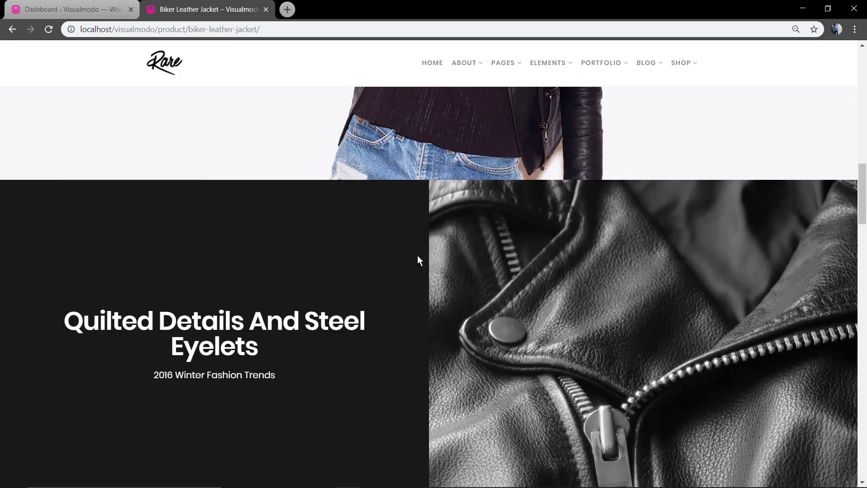
scroll(418, 255, up, 12)
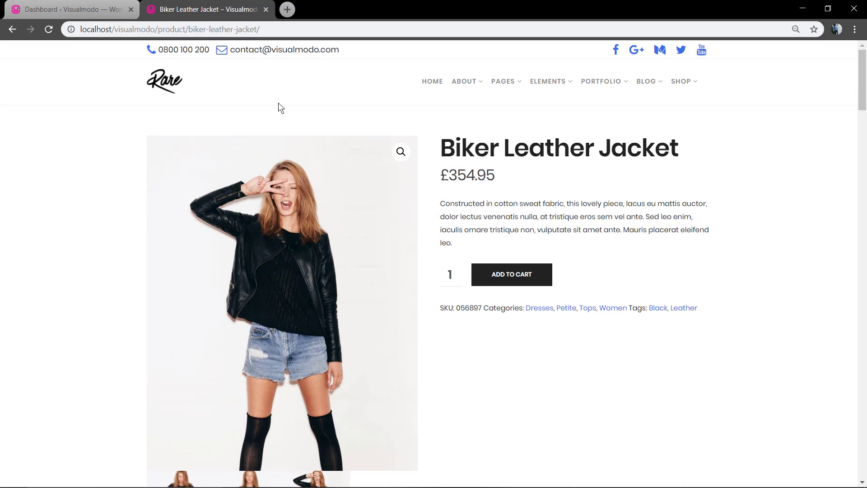
Review the installed plugins in the WordPress admin, then open the Products list
click(68, 9)
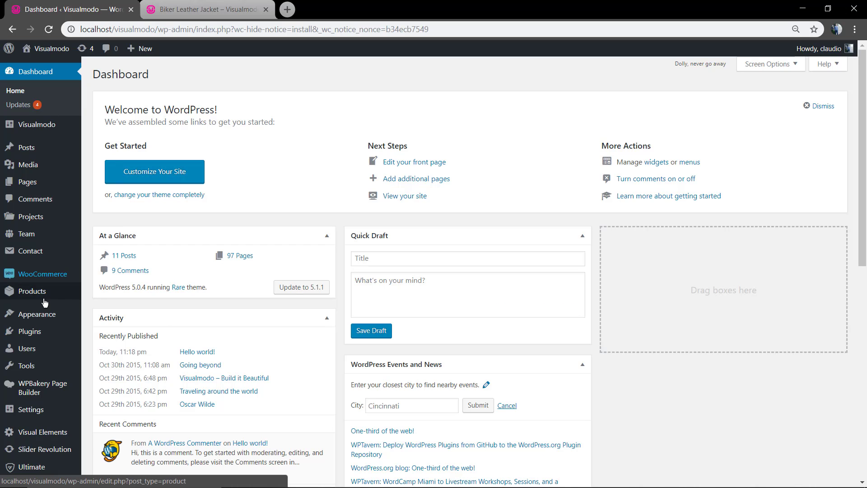
mouse_move(41, 331)
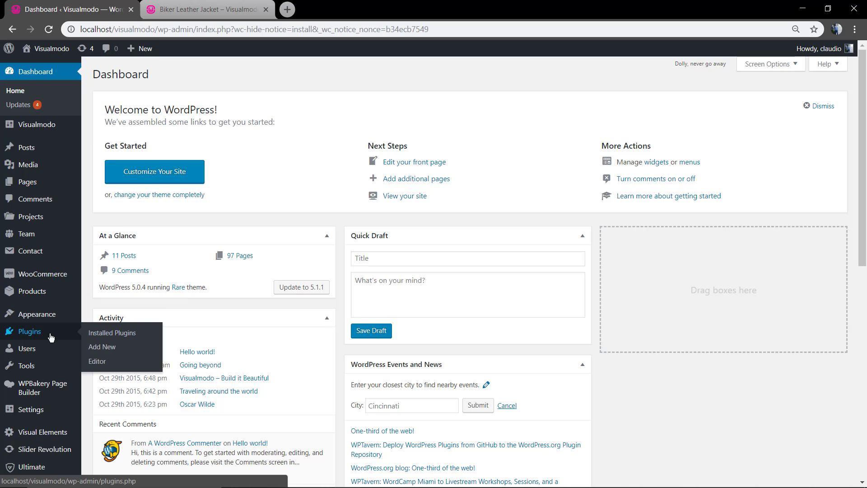
click(50, 337)
scroll(217, 307, down, 3)
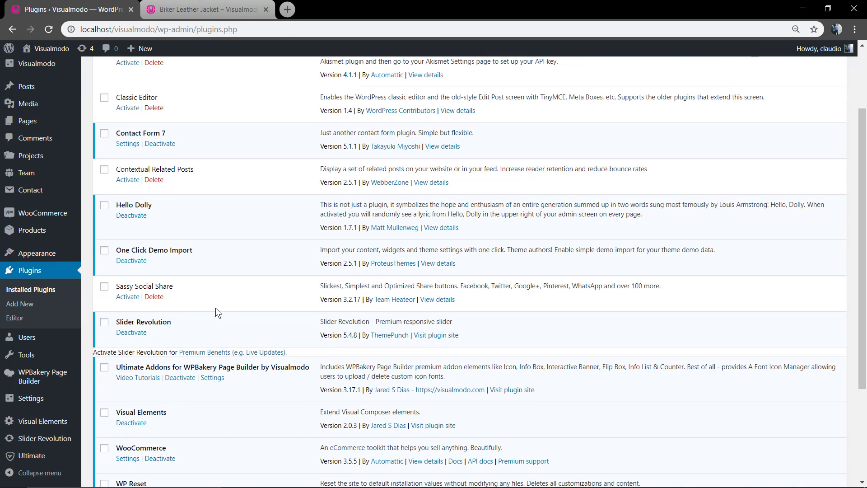
scroll(214, 308, down, 2)
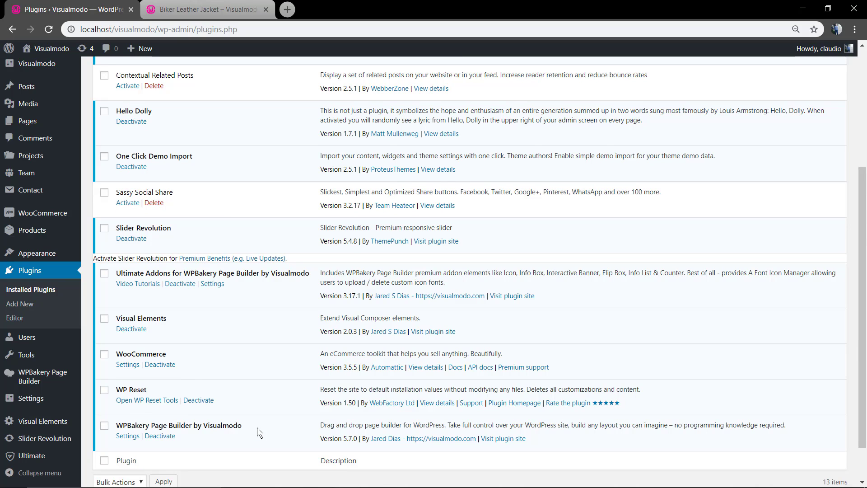
click(125, 332)
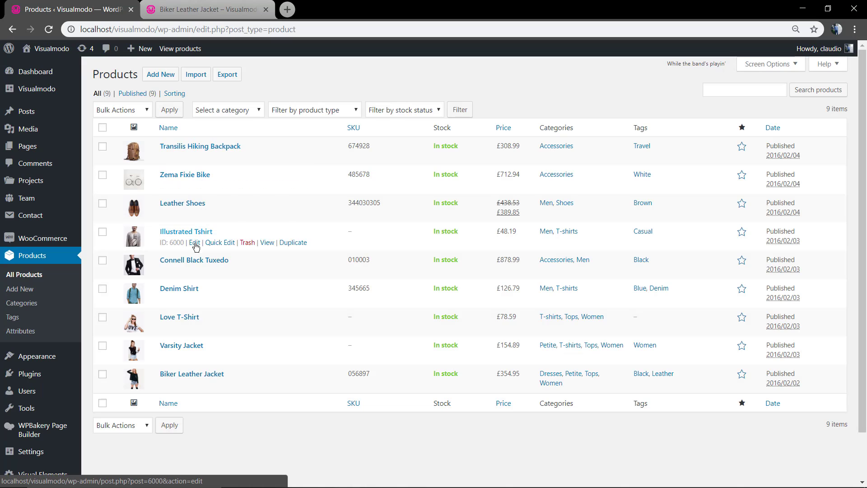
Open Connell Black Tuxedo in the product editor and scroll through its content
click(190, 261)
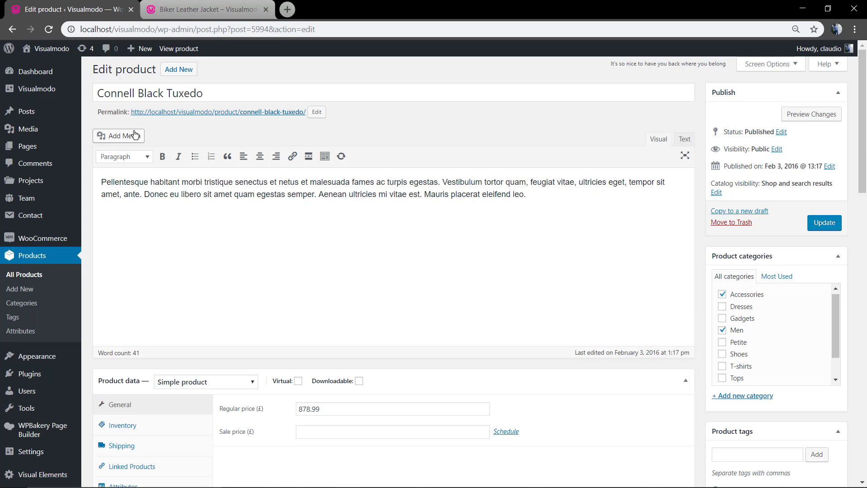
scroll(156, 183, down, 13)
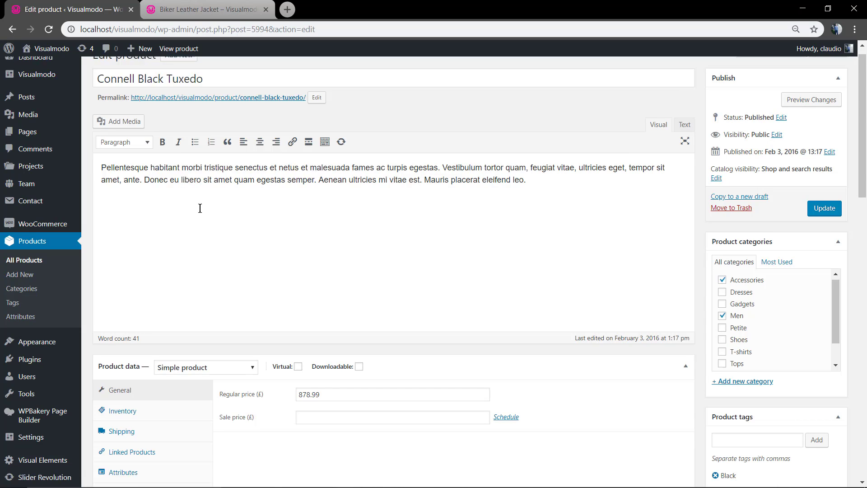
scroll(205, 212, down, 5)
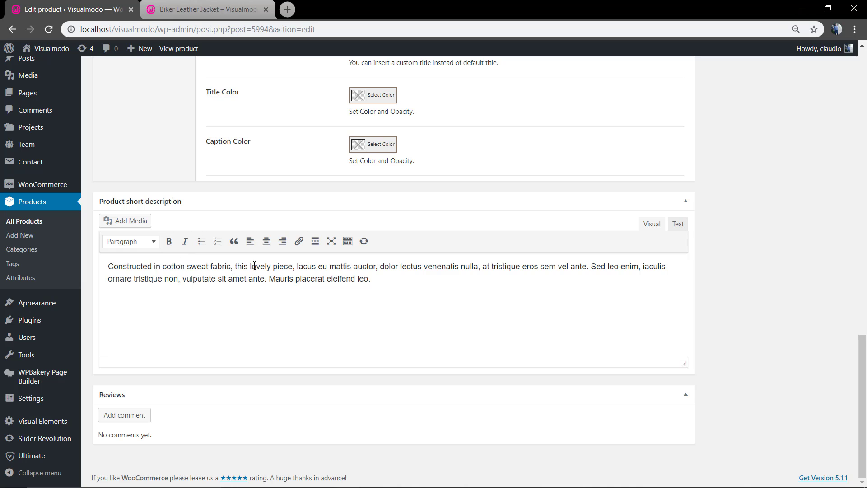
scroll(259, 265, up, 20)
Reveal the extended formatting toolbar and inspect the Text color palette without changing the description
triple_click(219, 183)
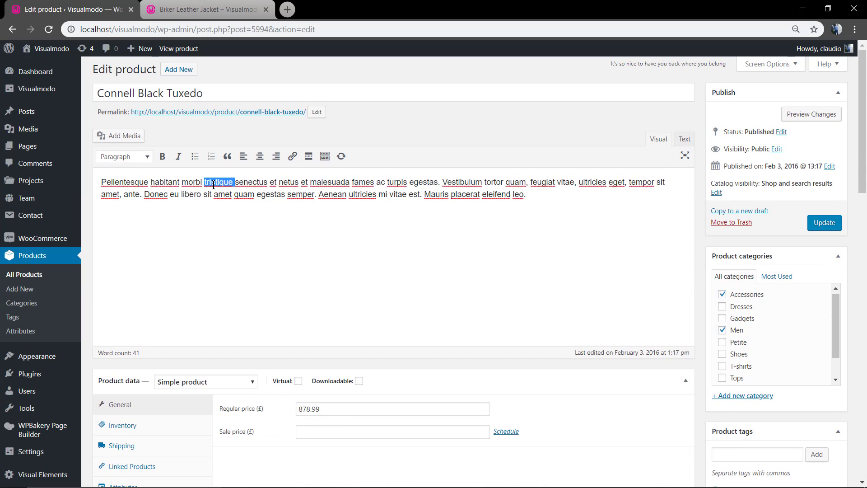
click(219, 182)
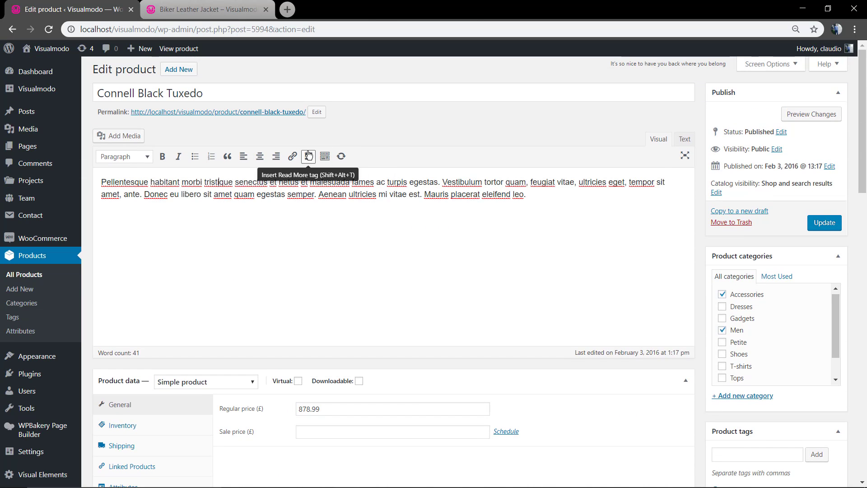
click(320, 157)
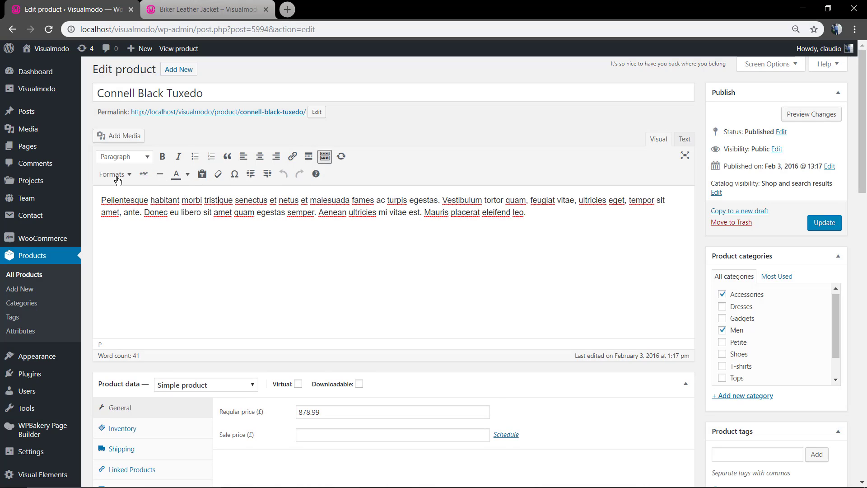
triple_click(184, 202)
key(ctrl+c)
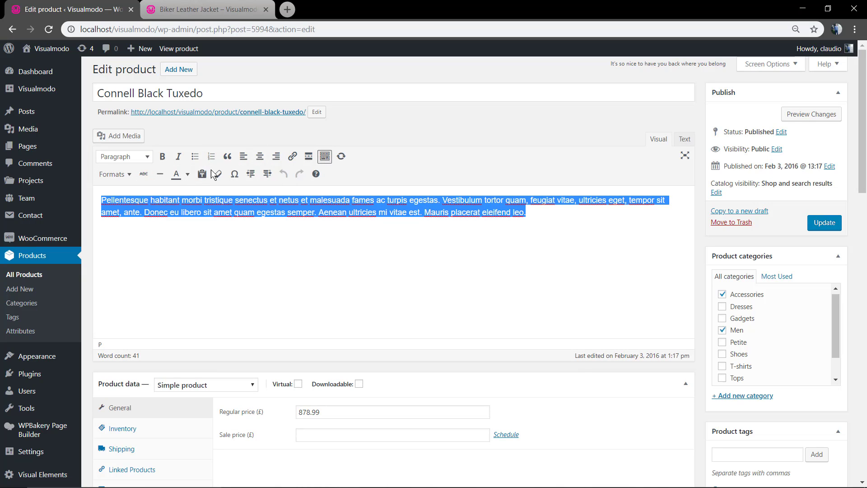
click(187, 176)
click(270, 214)
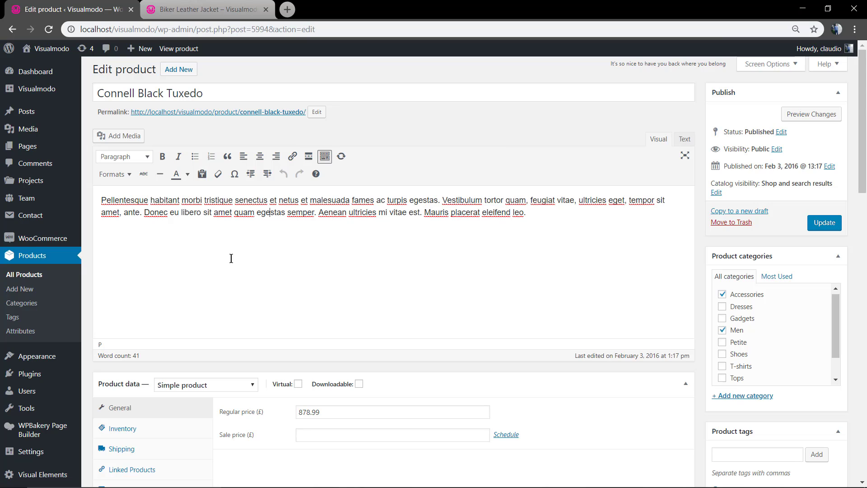
mouse_move(43, 430)
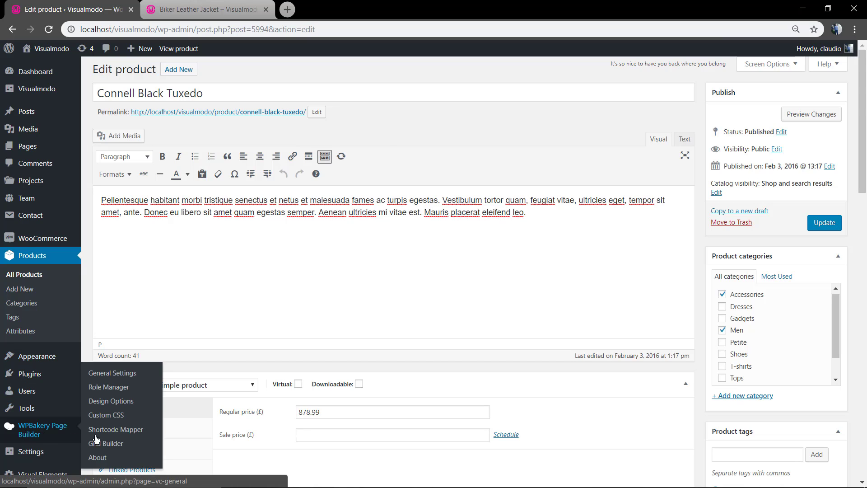
Enable WPBakery Page Builder for products in Role Manager, save, and return to All Products
click(106, 388)
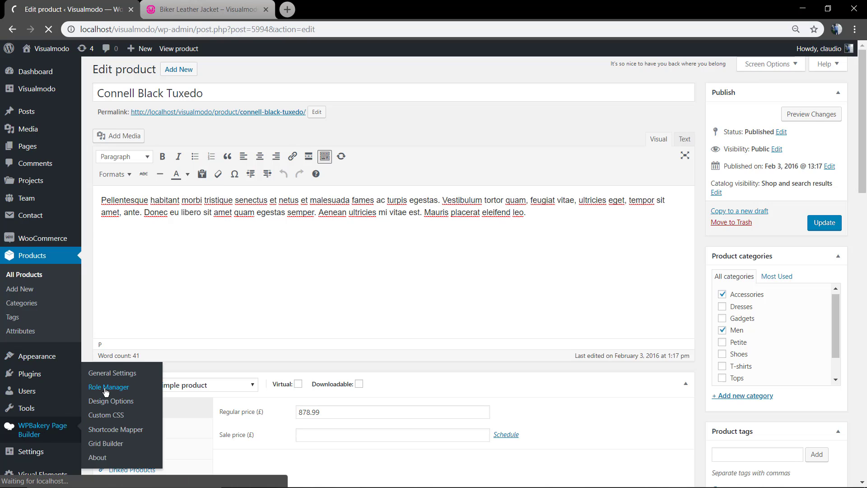
click(239, 189)
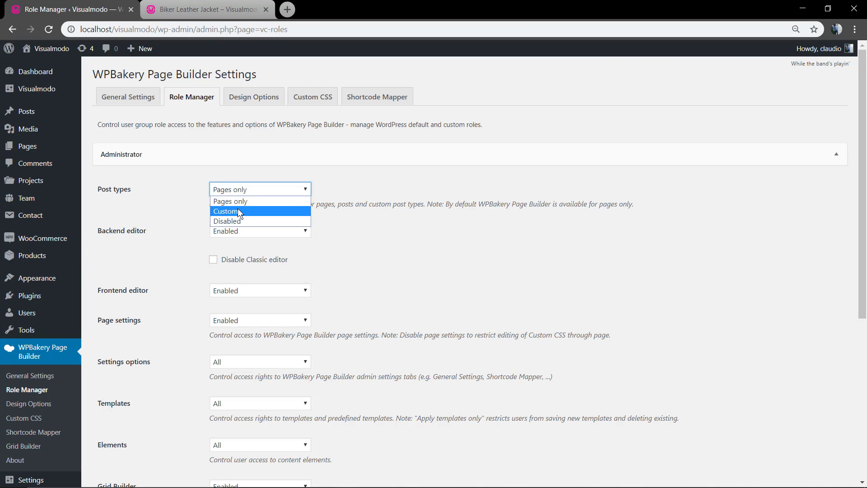
click(238, 211)
click(214, 245)
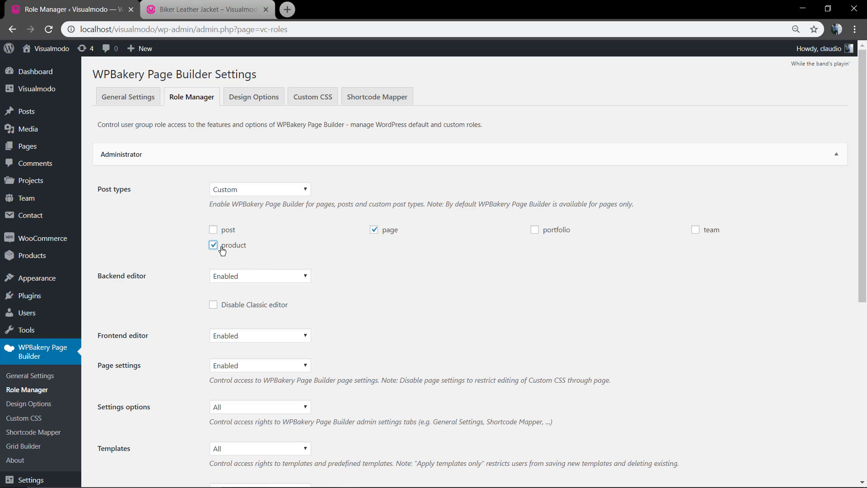
scroll(163, 271, down, 7)
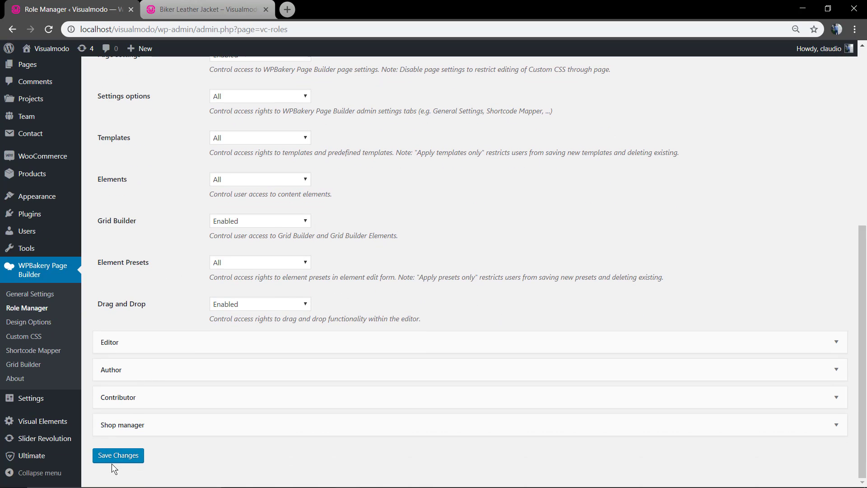
click(115, 456)
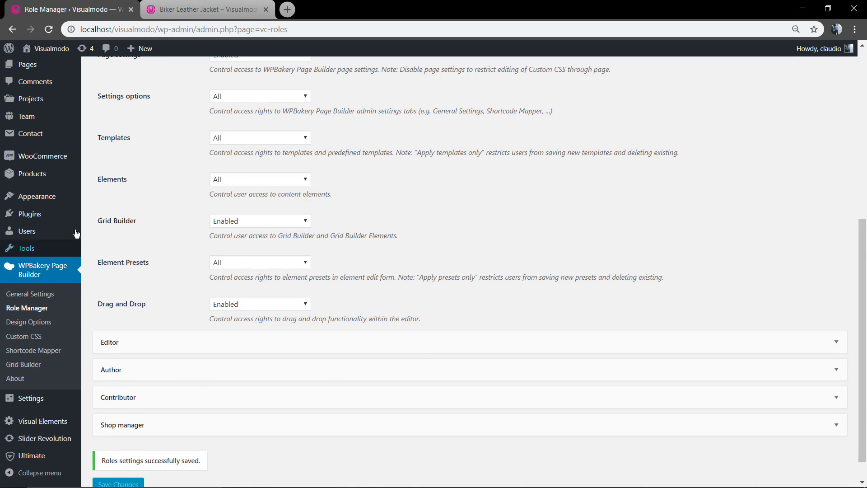
click(45, 175)
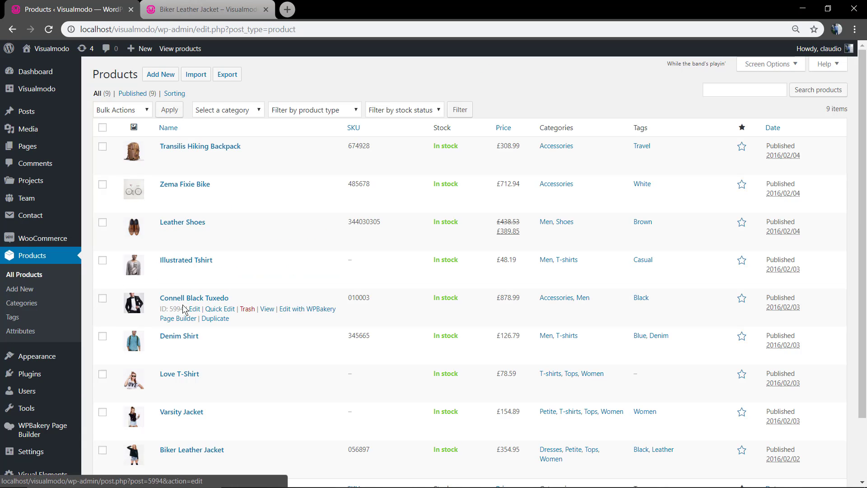
Edit Connell Black Tuxedo and switch it to the WPBakery Backend Editor
click(183, 299)
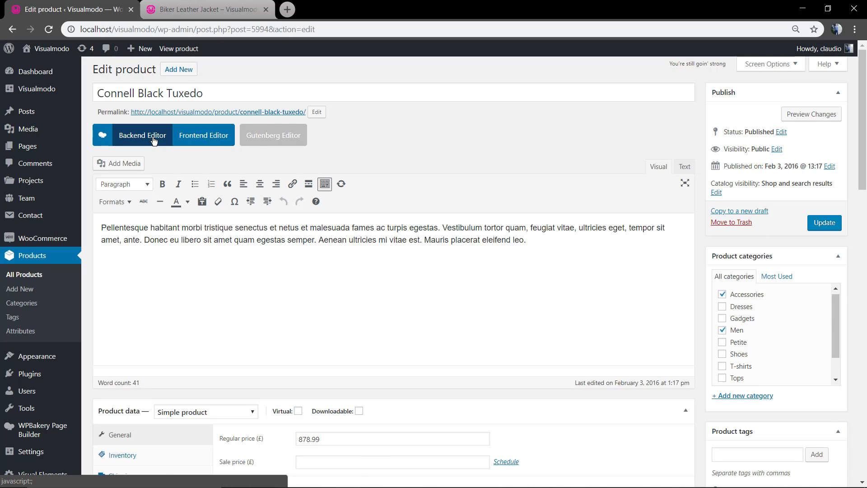
click(140, 135)
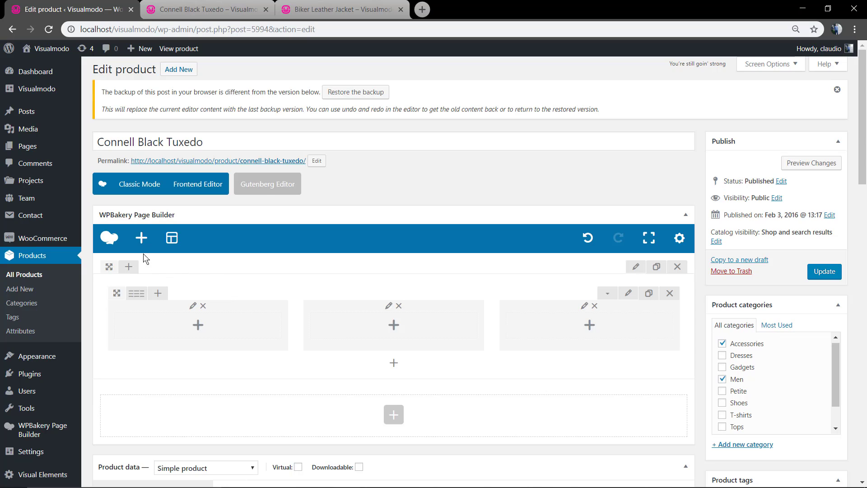
mouse_move(128, 299)
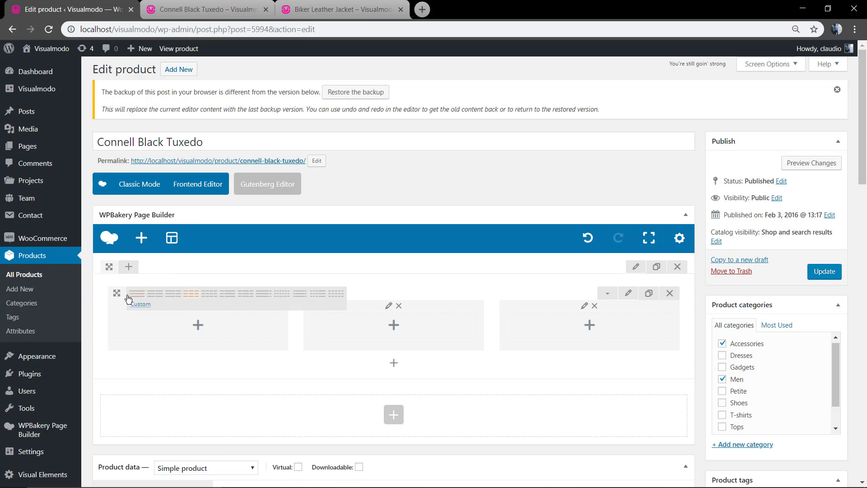
Add a Lorem Text Block to column one, clone it, and move two copies into column three
click(198, 325)
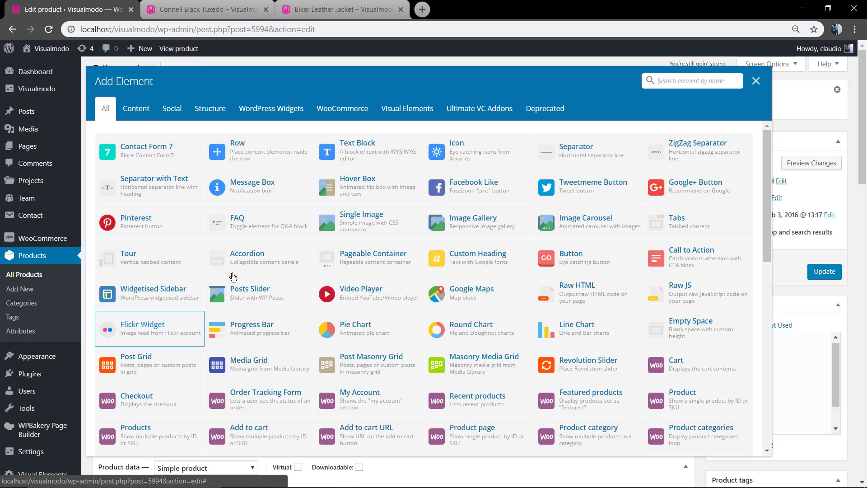
click(361, 150)
click(499, 262)
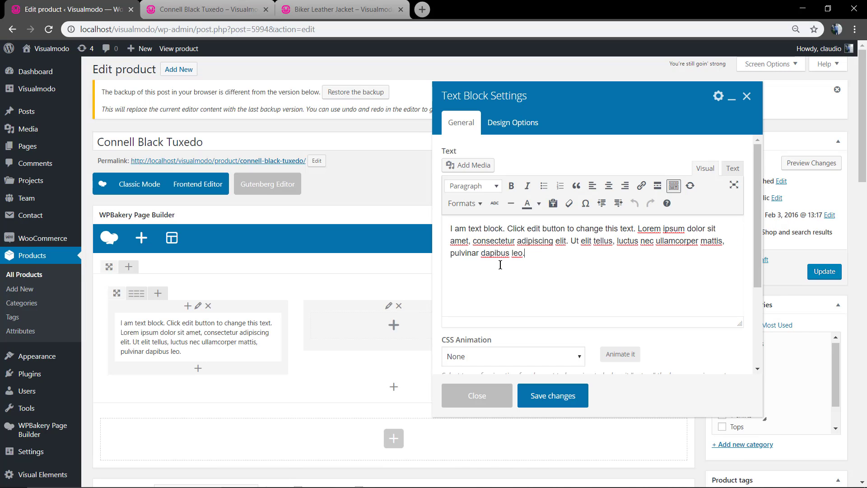
key(ctrl+a)
key(ctrl+v)
click(537, 397)
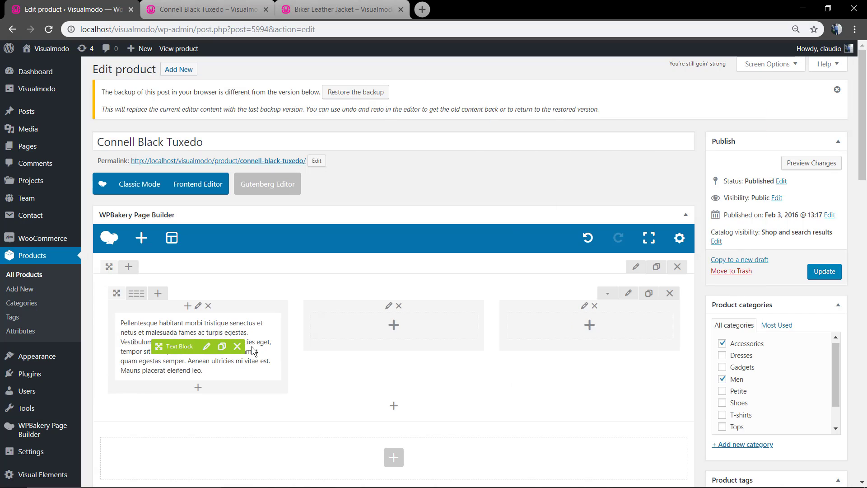
click(222, 347)
click(222, 346)
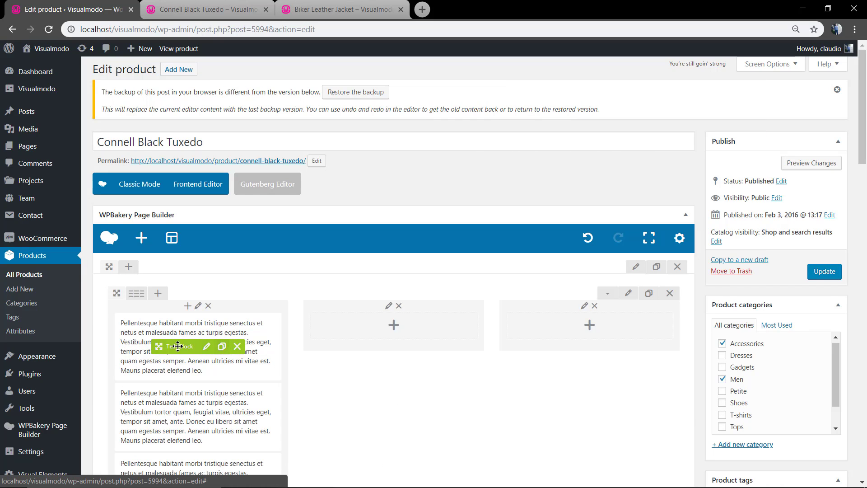
drag(177, 346, 587, 334)
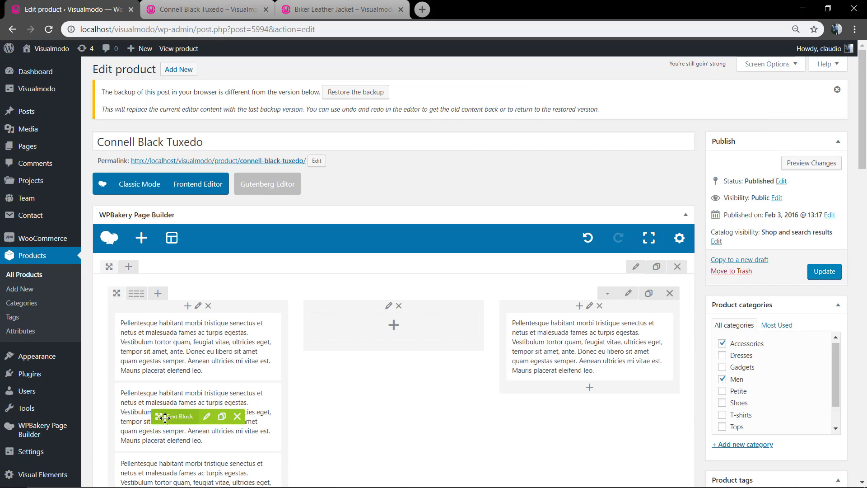
drag(176, 416, 584, 354)
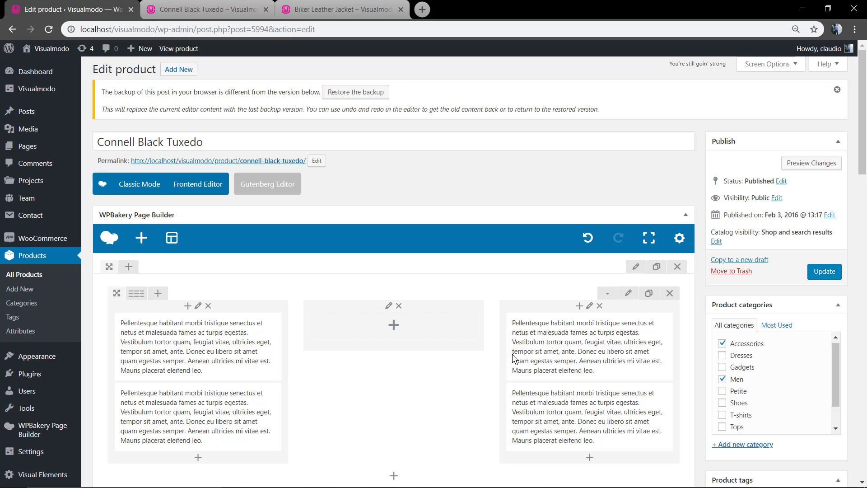
Set the section stretch to 'Stretch section and content', keeping the default content position
click(637, 268)
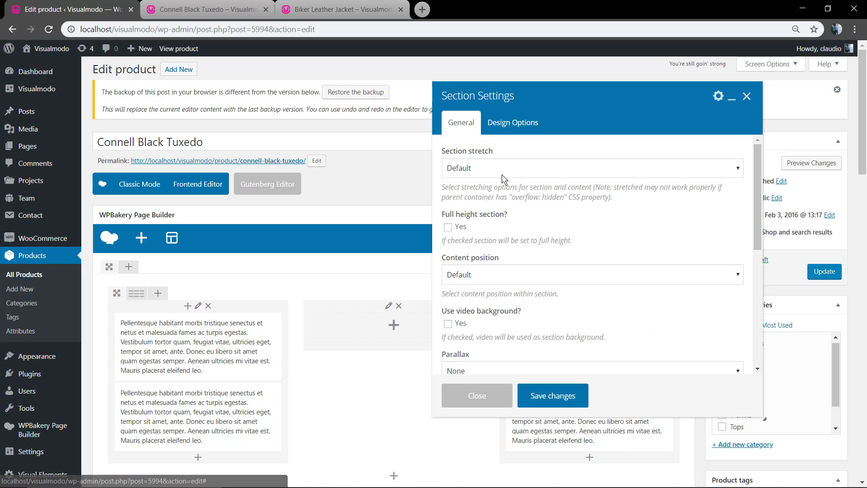
click(502, 171)
click(497, 204)
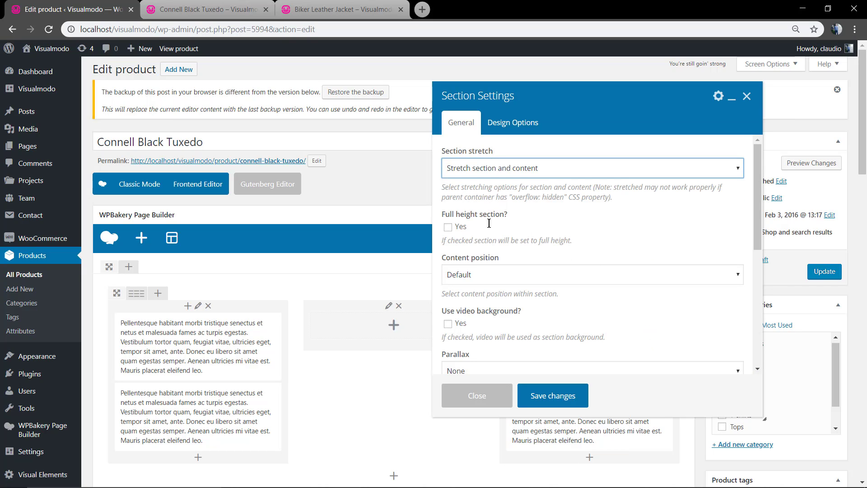
click(498, 275)
click(499, 285)
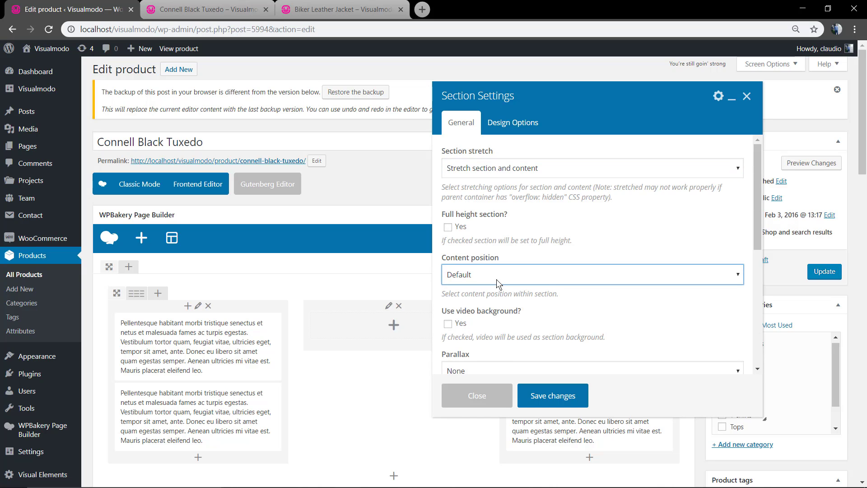
Save the section, then add a Single Image of 045.jpg at full size to the middle column
click(545, 393)
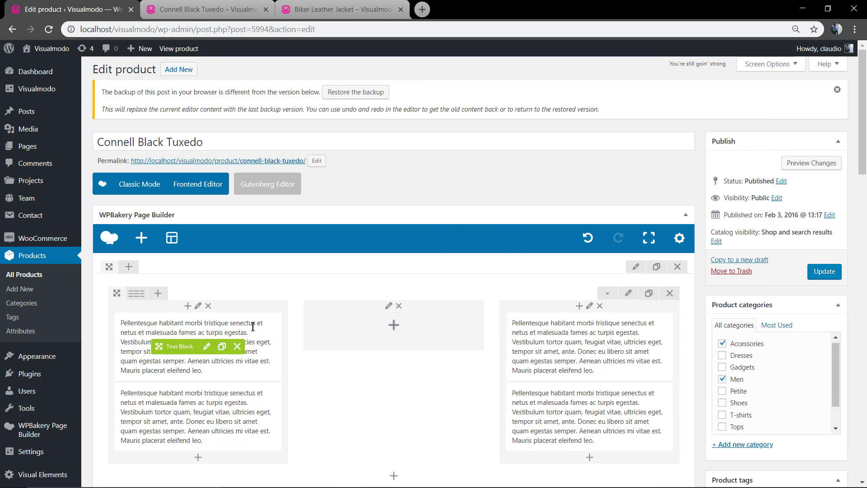
click(399, 329)
click(371, 219)
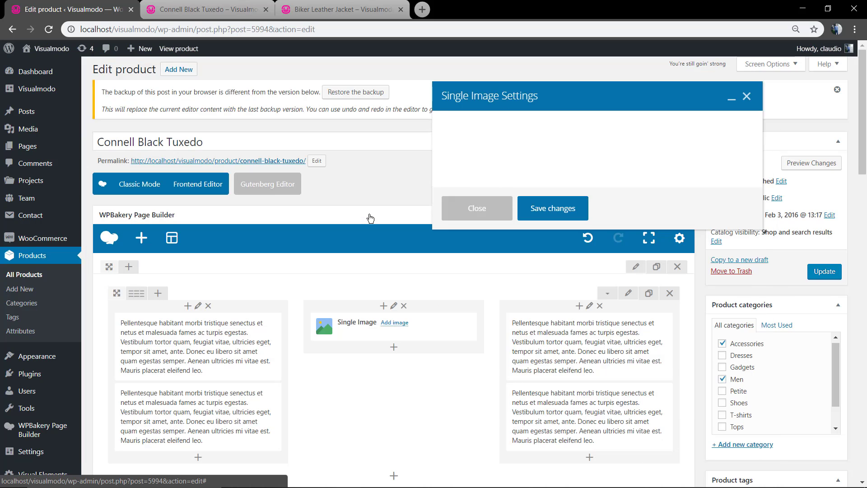
click(454, 285)
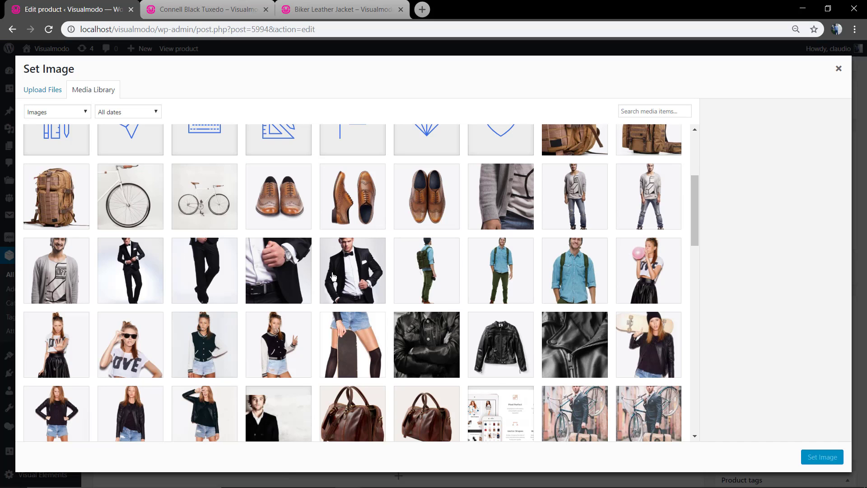
click(294, 280)
click(842, 458)
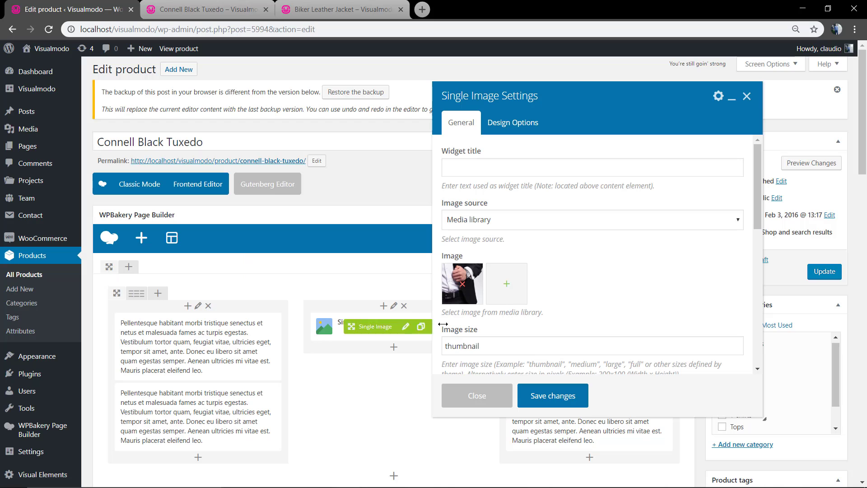
double_click(476, 346)
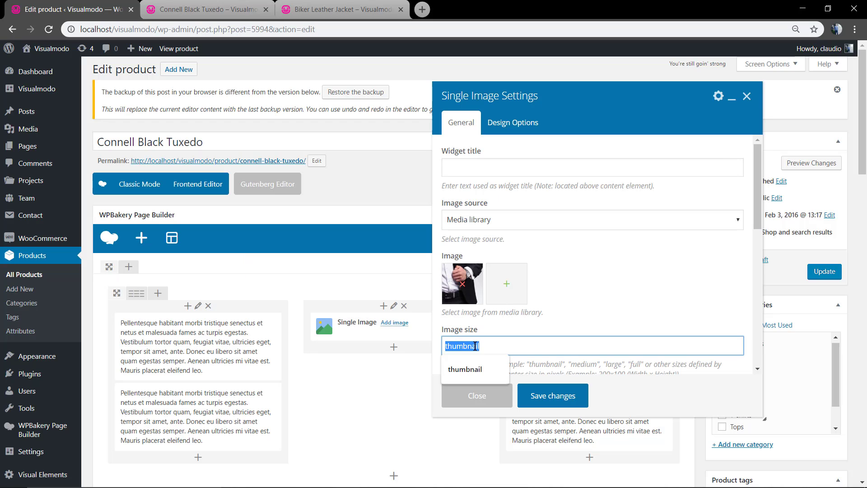
text(full)
click(536, 395)
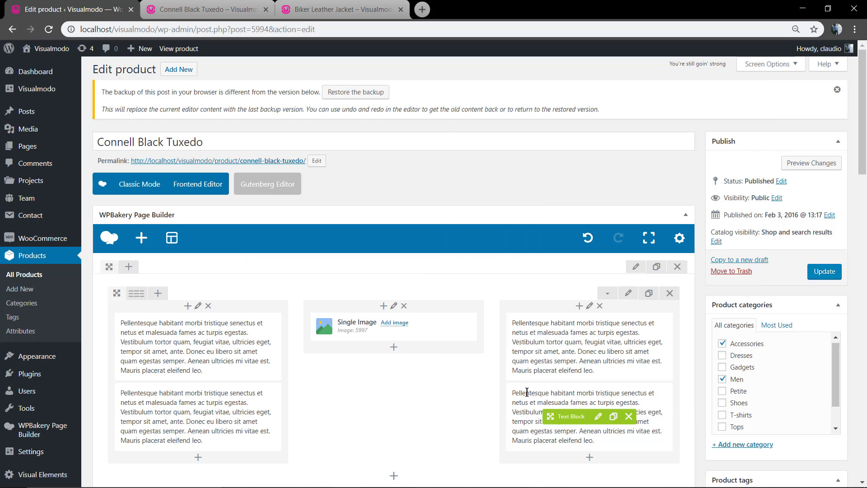
scroll(347, 355, down, 2)
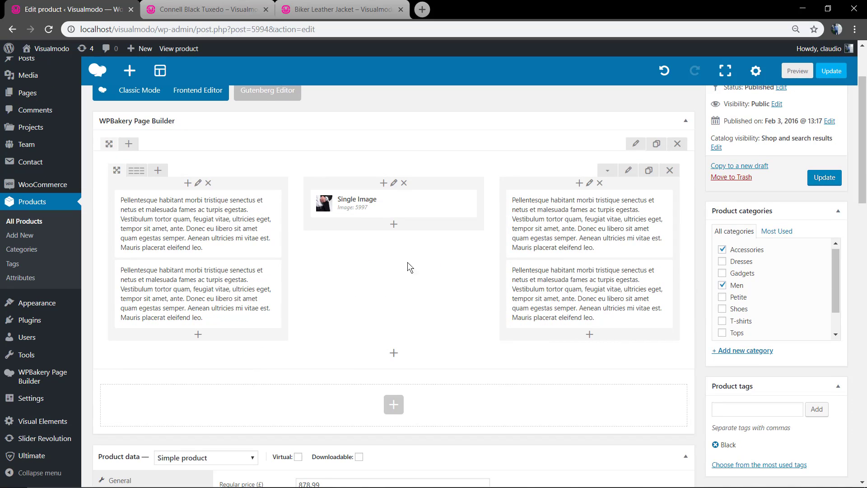
scroll(407, 264, up, 2)
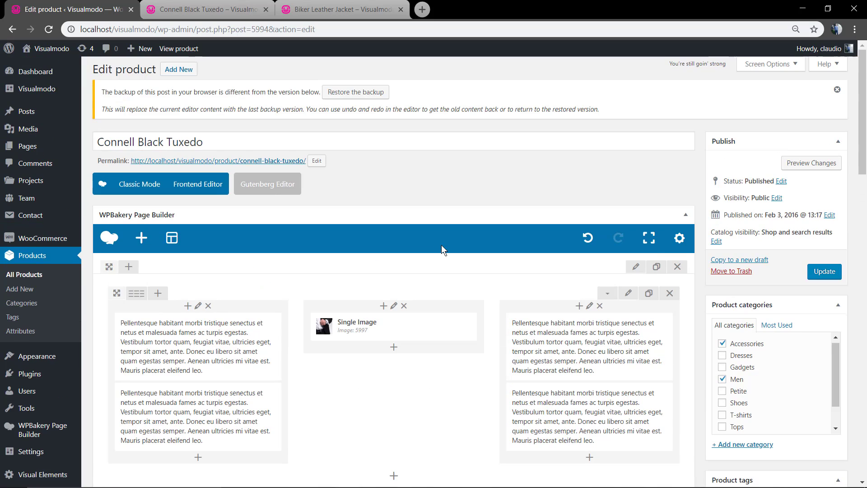
click(812, 163)
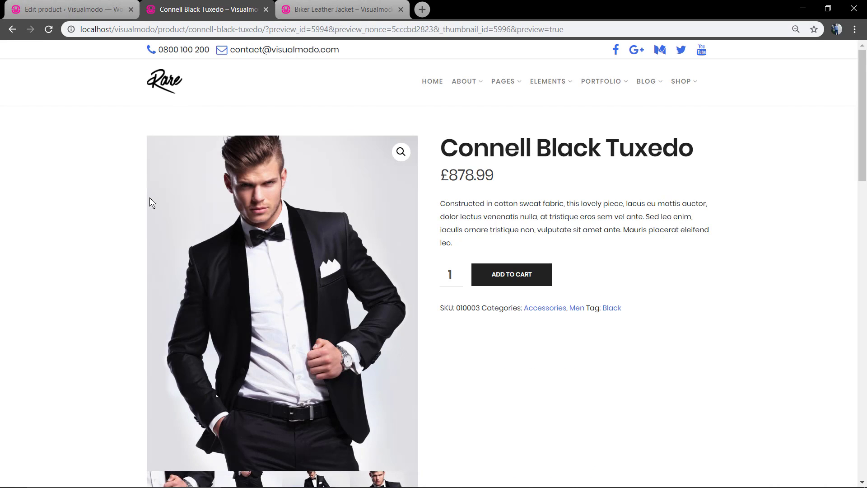
scroll(105, 245, down, 5)
scroll(105, 245, down, 9)
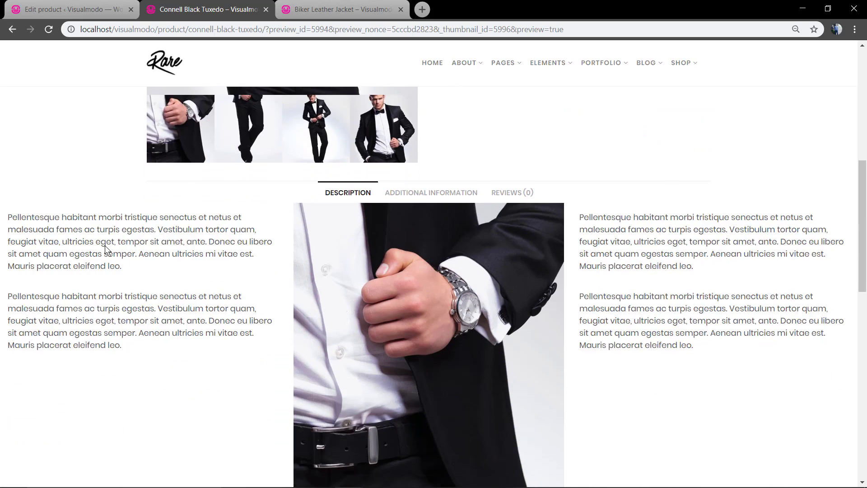
scroll(104, 245, up, 3)
scroll(105, 245, up, 3)
scroll(104, 246, down, 4)
scroll(105, 245, up, 6)
scroll(104, 245, down, 2)
click(73, 9)
Set the three-column row's Columns gap to 30px and save the row settings
scroll(199, 294, down, 4)
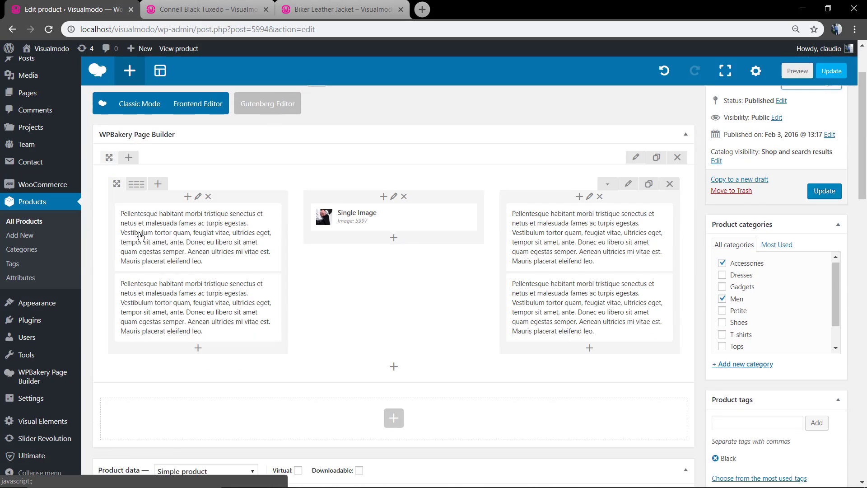
scroll(199, 293, up, 4)
scroll(201, 314, down, 1)
scroll(201, 314, down, 2)
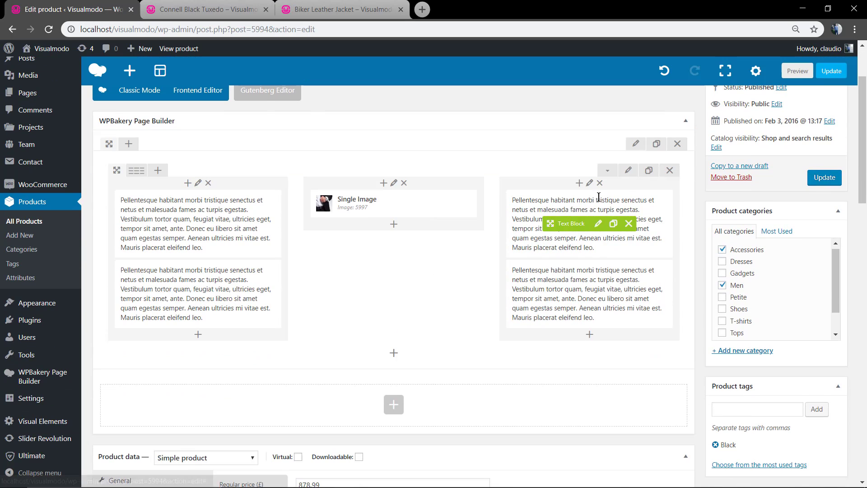
click(633, 171)
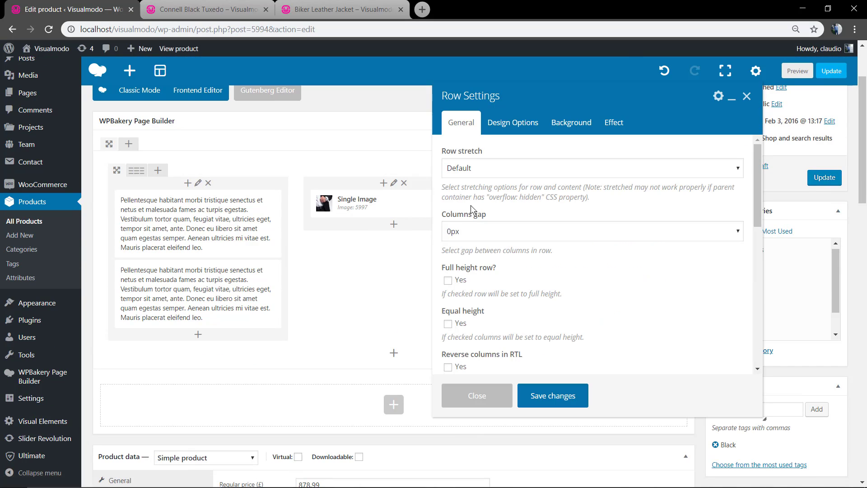
scroll(479, 270, down, 2)
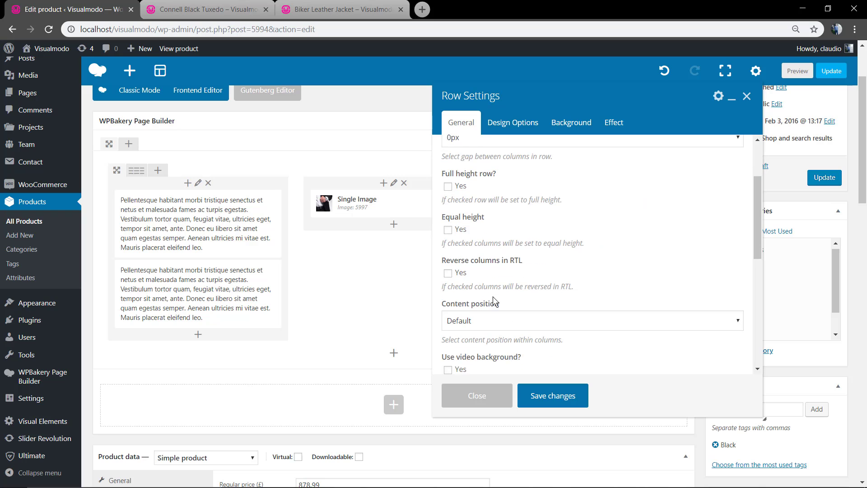
scroll(484, 297, up, 2)
click(483, 232)
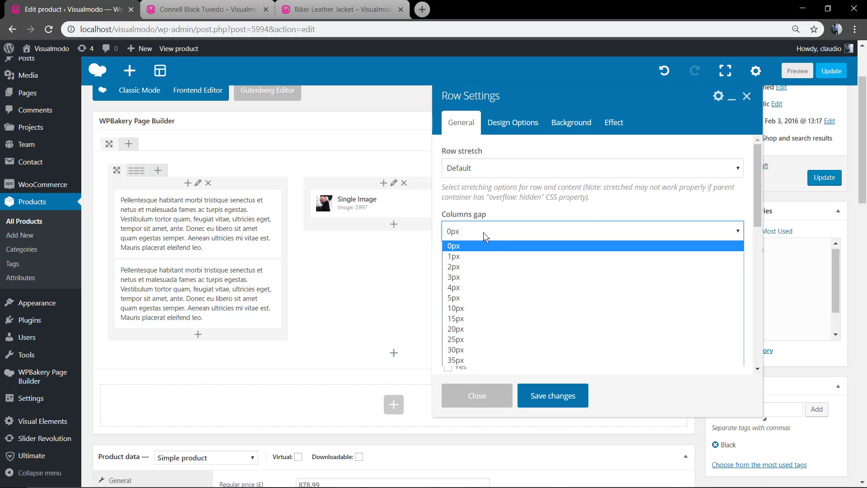
click(490, 348)
click(553, 396)
Preview the product page to check the layout, then return to the editor
click(791, 78)
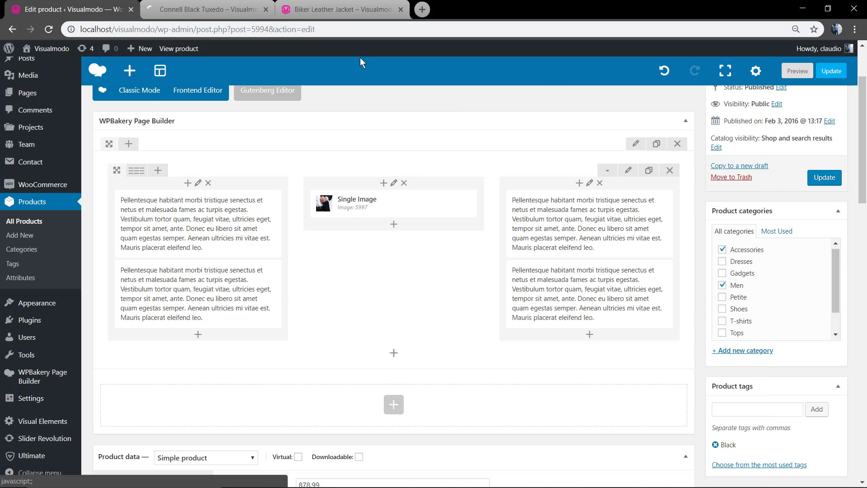
scroll(221, 297, down, 6)
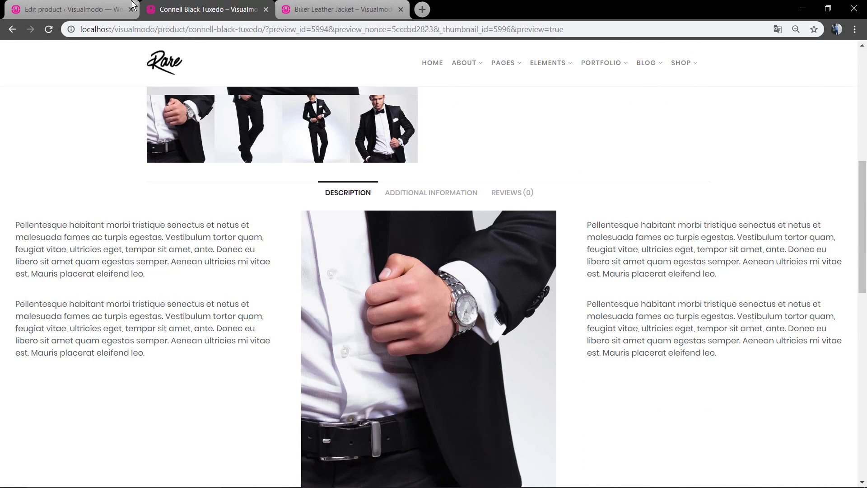
click(93, 6)
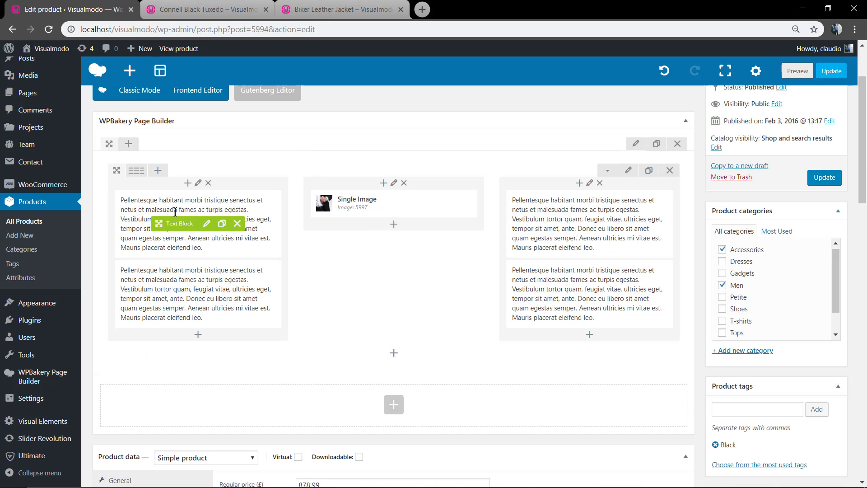
Right-align the first text block, delete the second block, and clone the right-aligned one
click(206, 223)
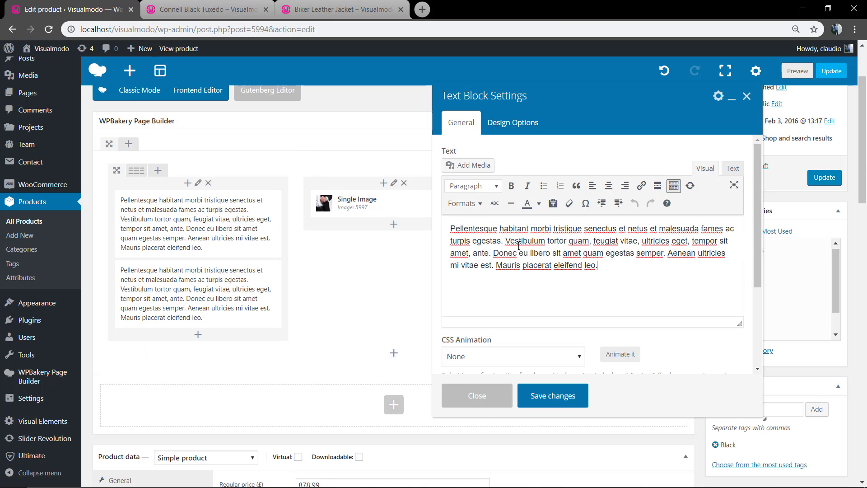
key(ctrl+a)
click(625, 185)
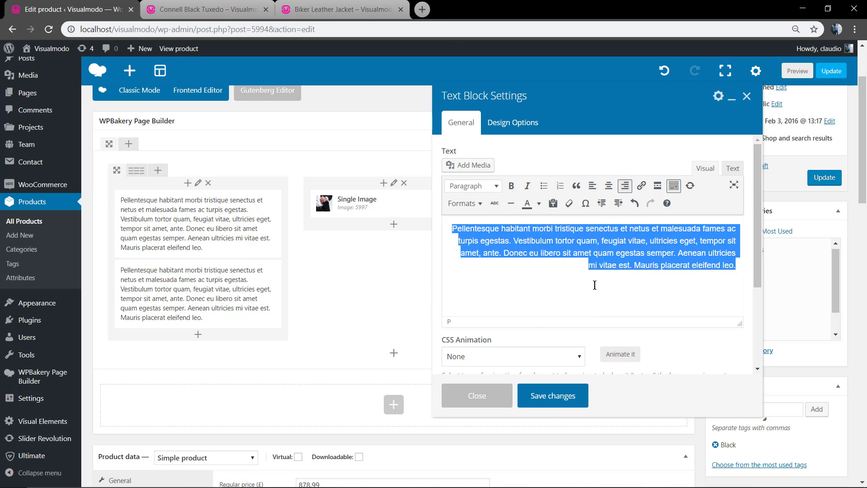
click(549, 391)
click(241, 292)
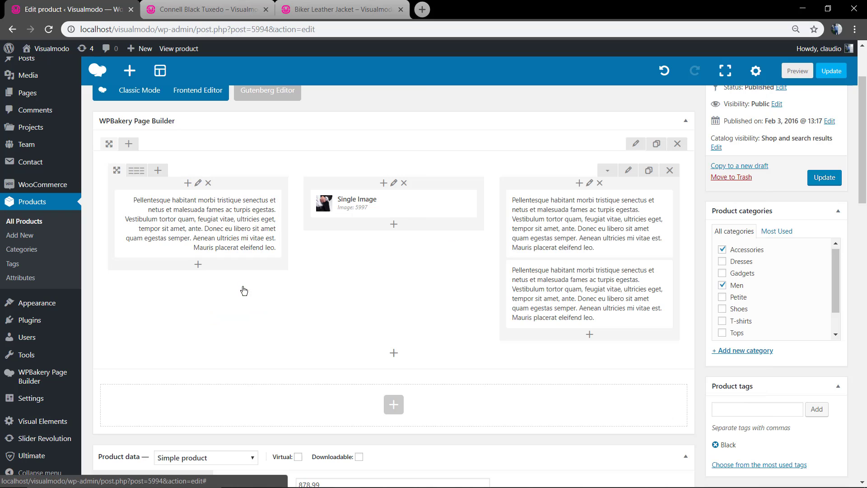
click(221, 223)
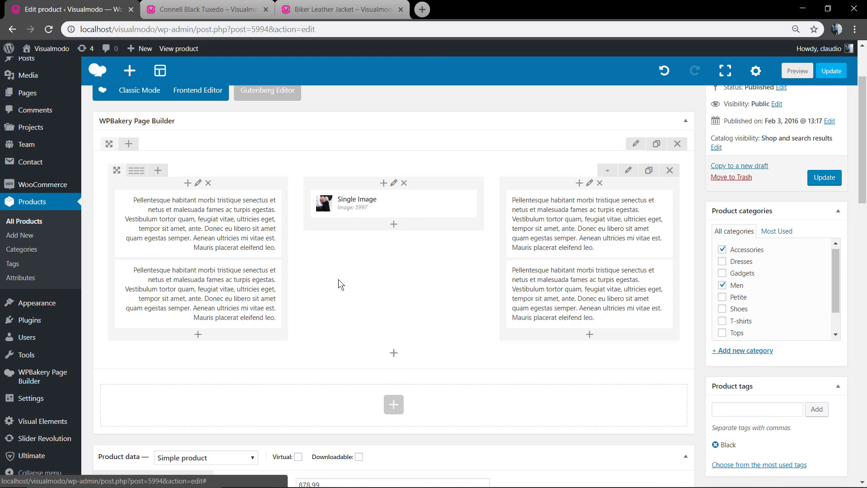
Add a 10%-wide, right-aligned ZigZag Separator and drag it between the text blocks
click(188, 183)
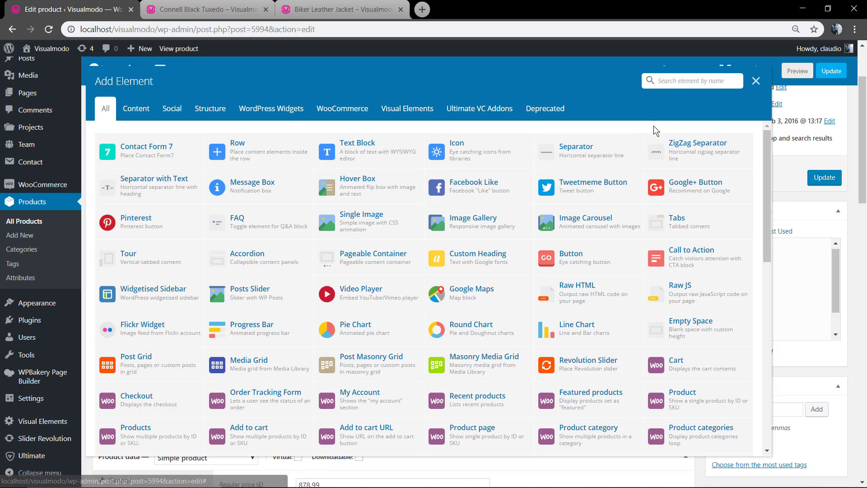
click(679, 144)
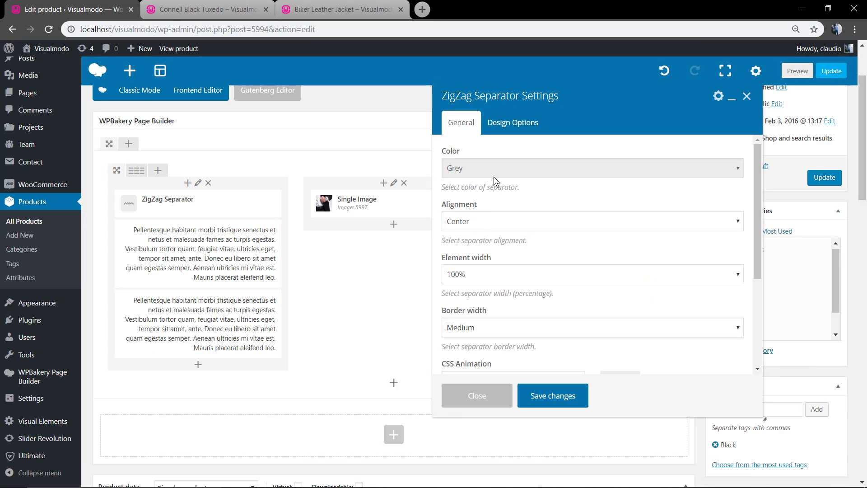
click(486, 275)
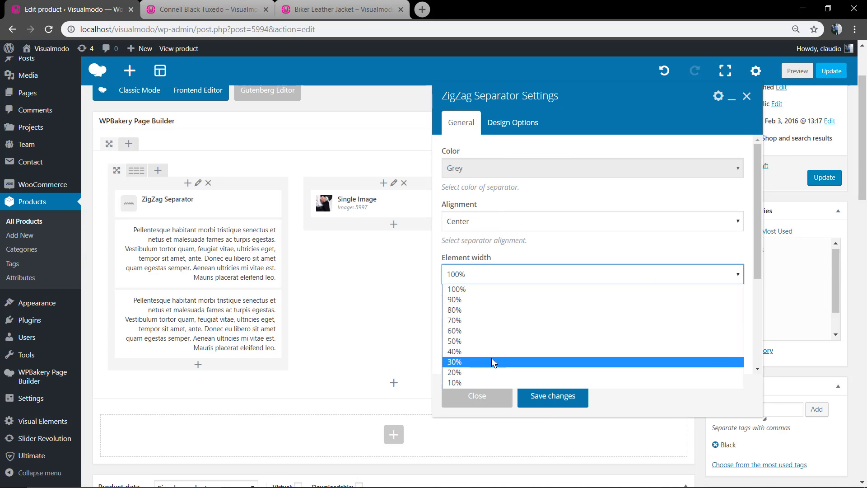
click(500, 382)
scroll(517, 338, down, 2)
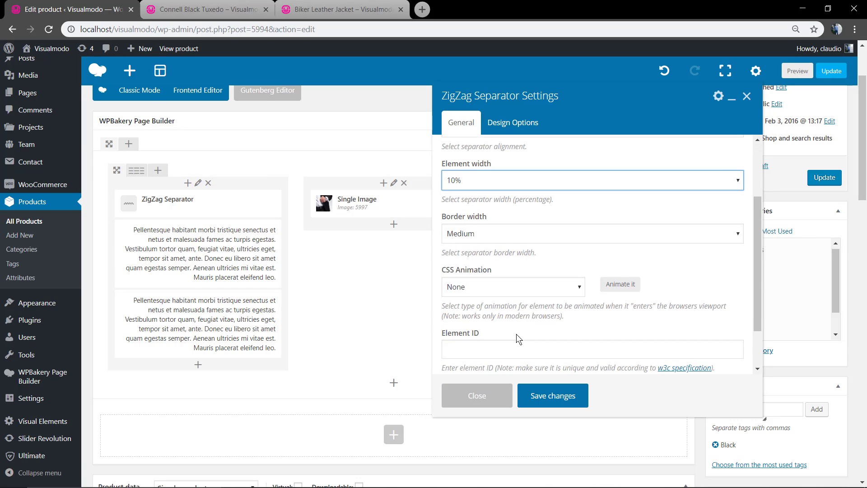
scroll(510, 309, down, 1)
scroll(509, 302, up, 2)
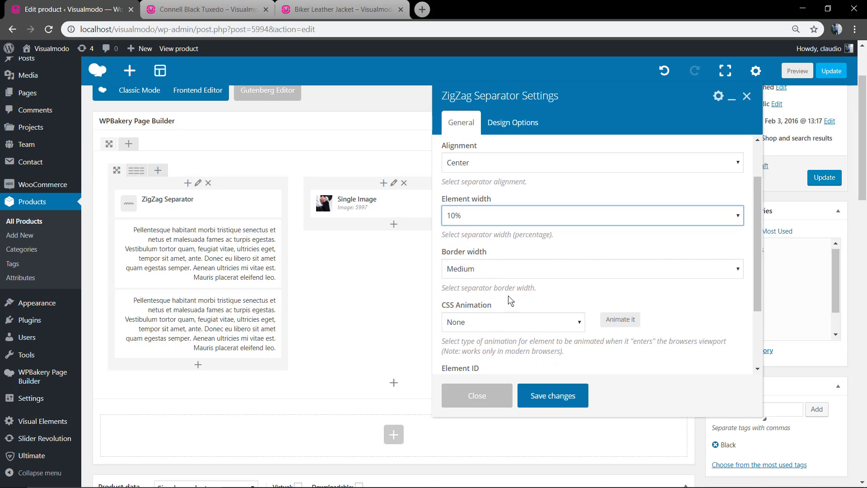
click(508, 270)
scroll(508, 270, up, 2)
click(519, 223)
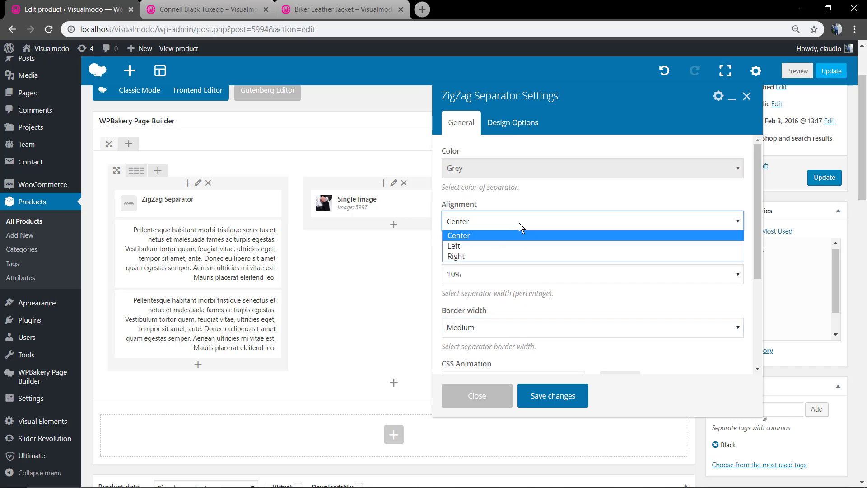
click(513, 257)
click(553, 401)
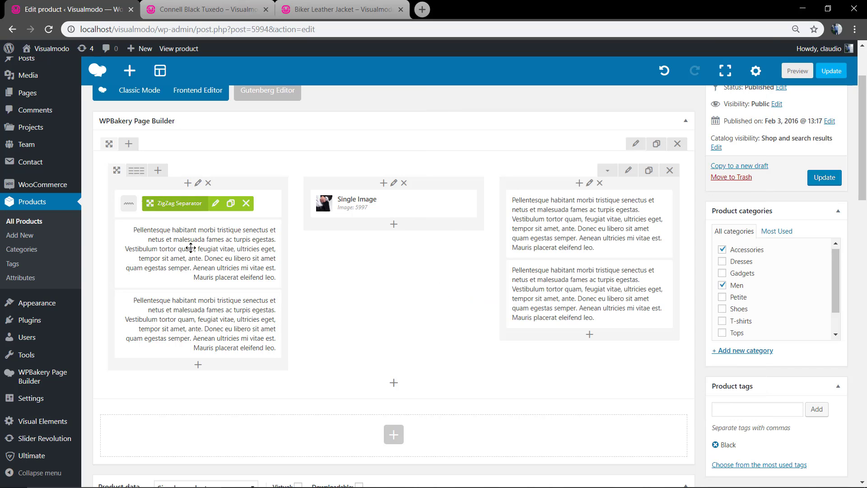
drag(203, 203, 570, 277)
Left-align the right column's ZigZag Separator, then preview the product page
click(606, 274)
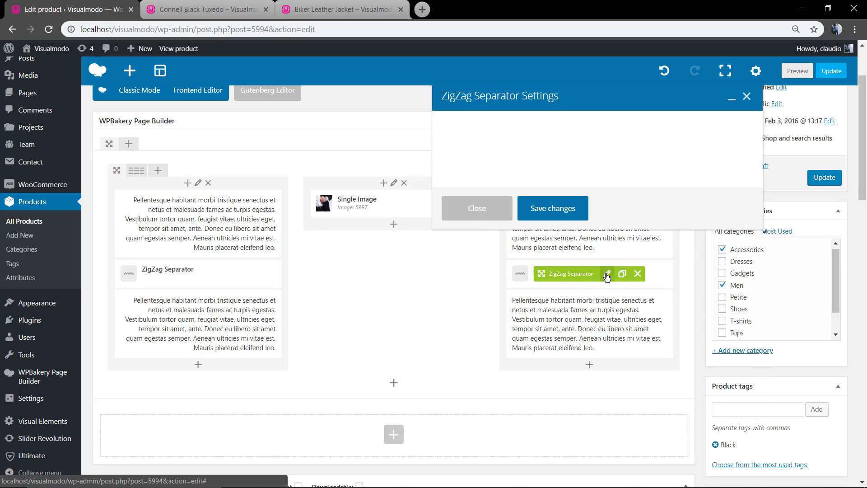
click(493, 226)
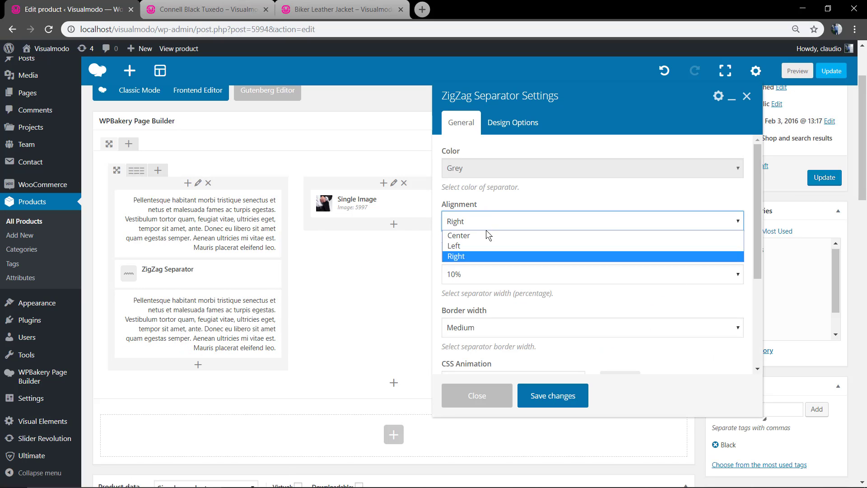
click(490, 244)
click(548, 393)
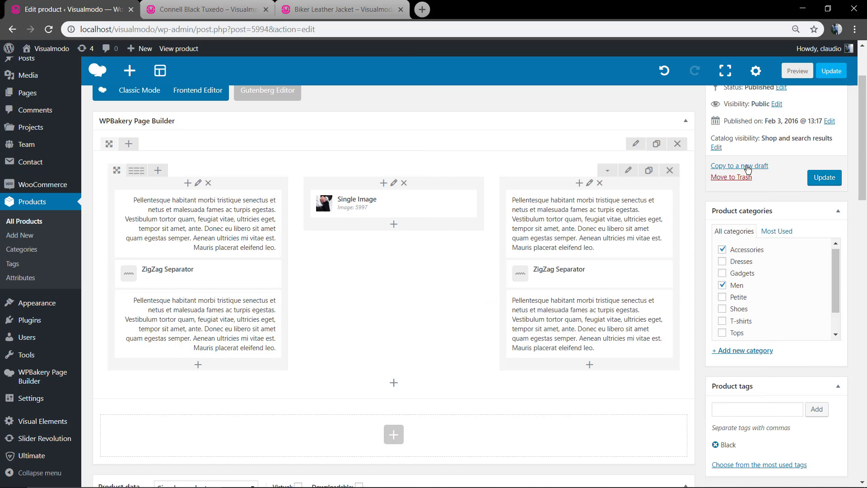
click(796, 67)
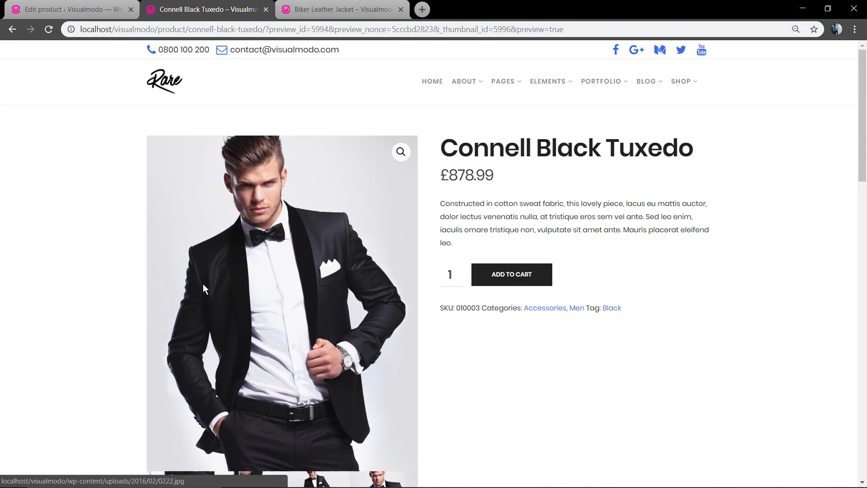
Check both zigzag separators in the preview, then open the three-column row's settings in the editor
scroll(203, 288, down, 8)
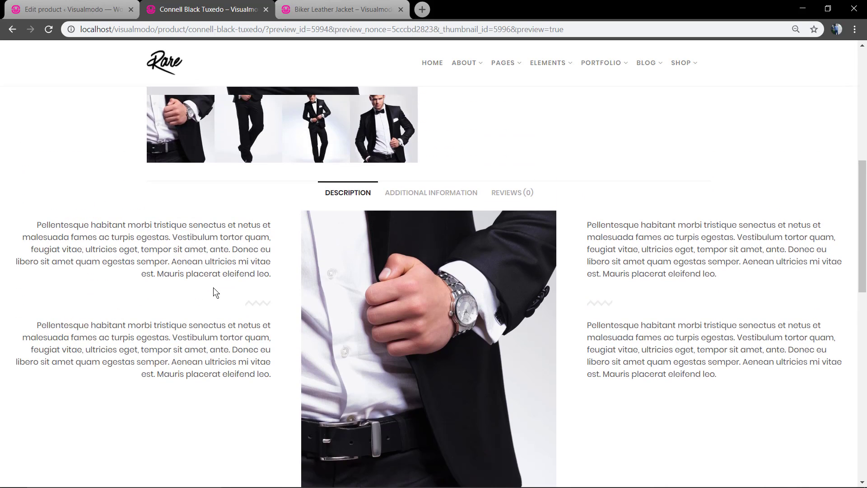
scroll(212, 294, down, 4)
scroll(212, 294, up, 4)
scroll(210, 295, down, 1)
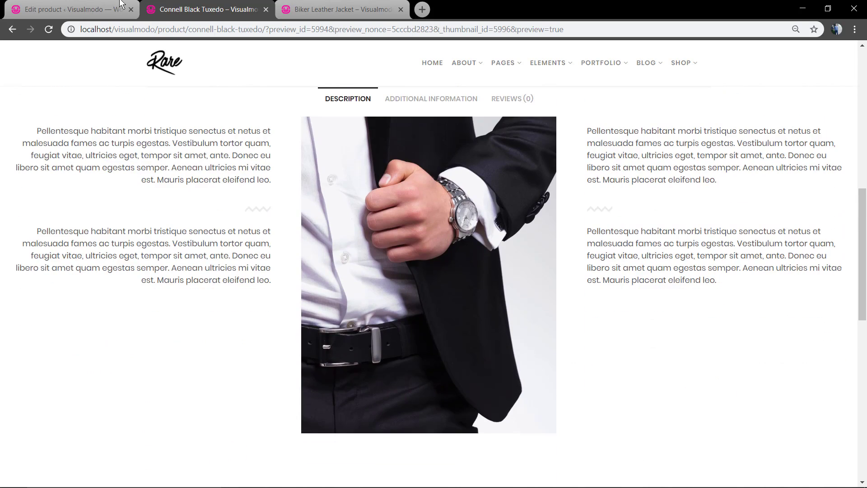
click(84, 9)
click(628, 170)
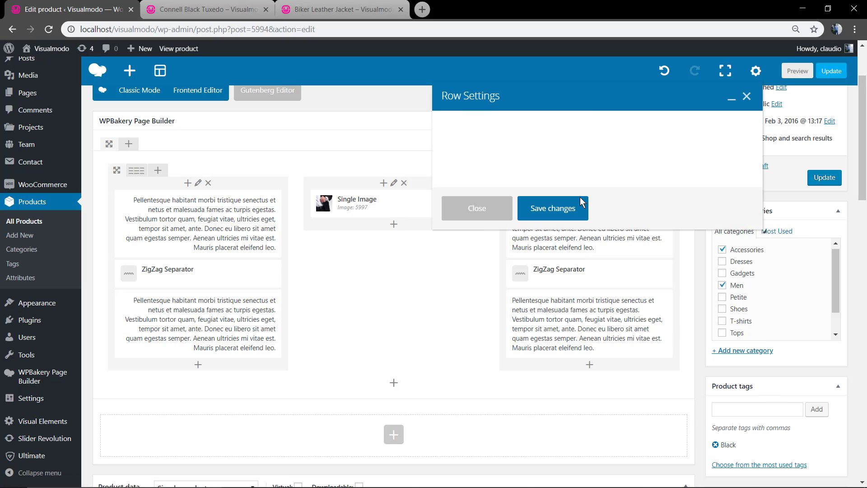
Set the three-column row's Content position to Middle, save it, and preview the product page
scroll(497, 250, down, 2)
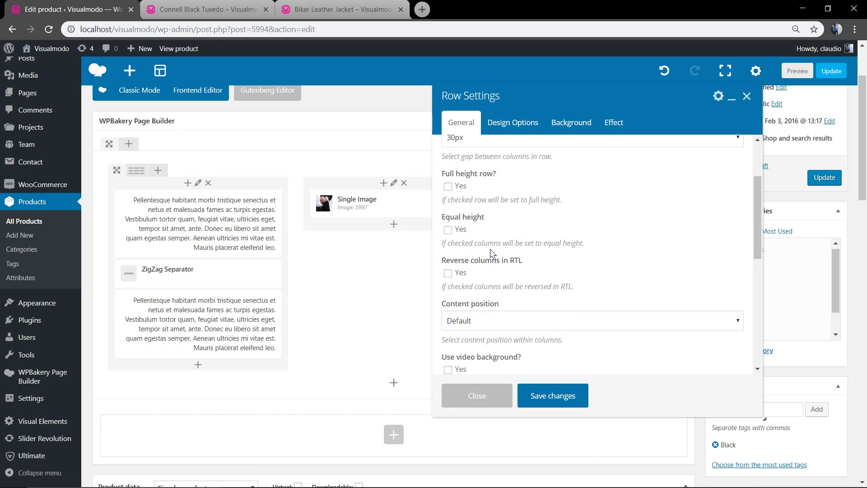
scroll(489, 248, up, 1)
scroll(489, 248, down, 1)
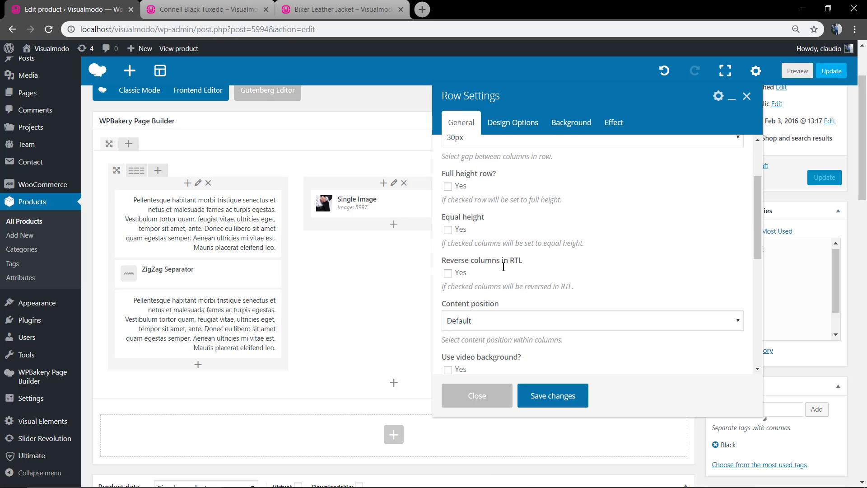
click(508, 318)
click(502, 355)
click(539, 398)
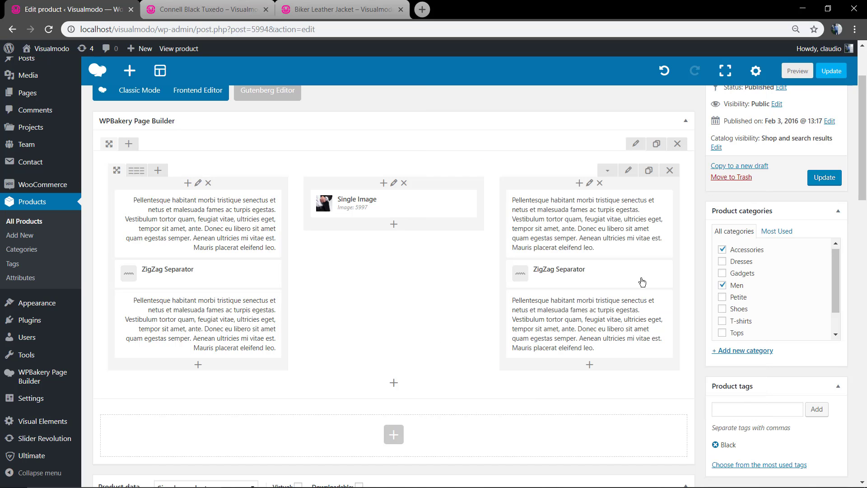
click(797, 71)
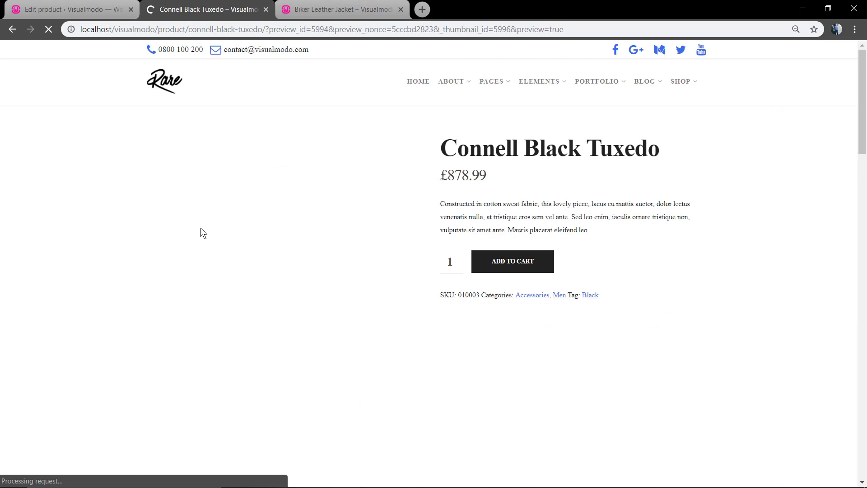
Confirm in the preview that the text columns sit centred beside the watch photo, then return to the editor
scroll(204, 238, down, 9)
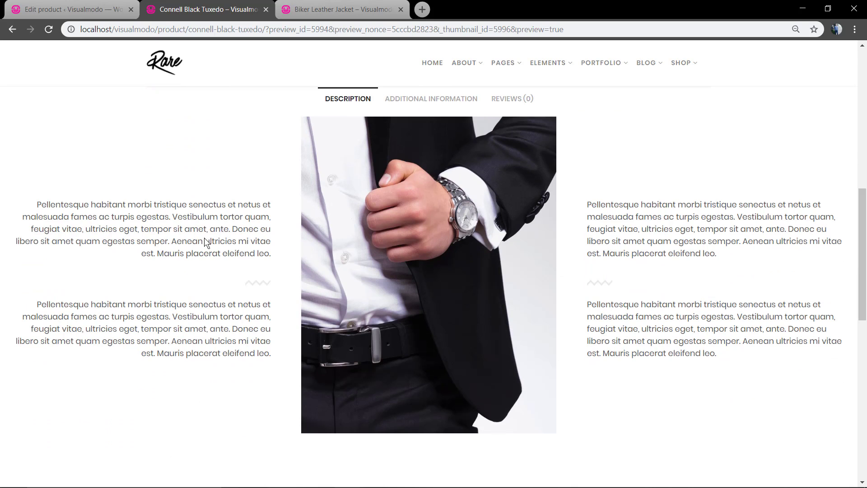
scroll(204, 241, down, 3)
scroll(204, 239, up, 3)
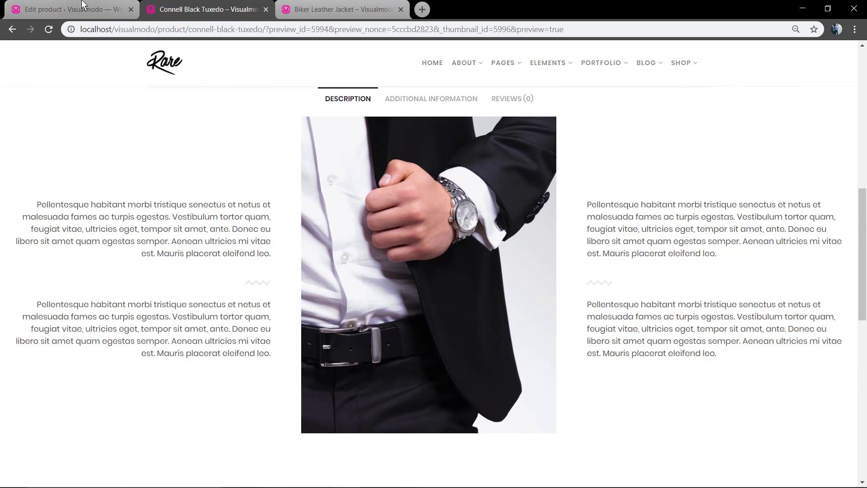
click(68, 9)
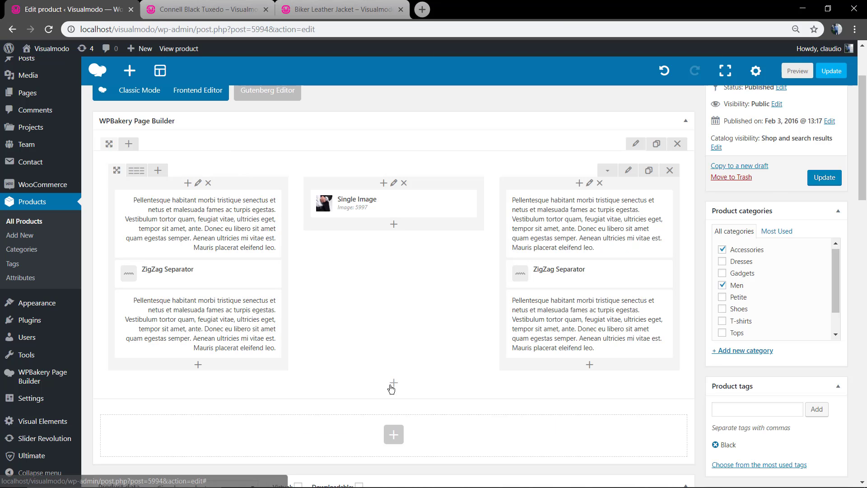
Add a new row below and set its top padding to 0 in Design Options
click(394, 384)
click(124, 147)
scroll(298, 271, down, 2)
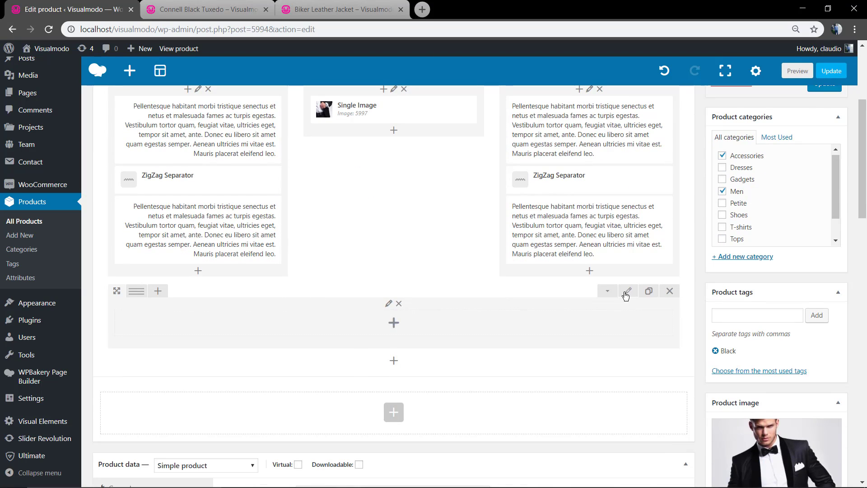
click(627, 292)
click(512, 122)
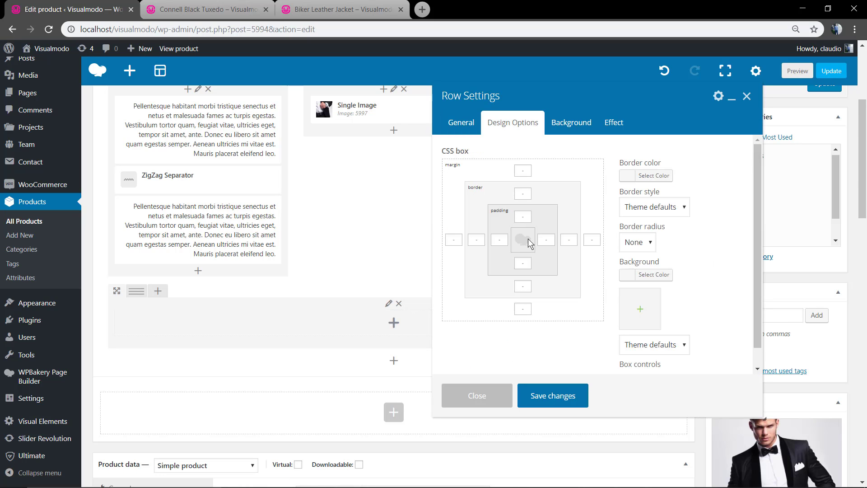
click(525, 220)
text(0)
click(548, 396)
Split the row into 1/2+1/2 columns and put a full-size Single Image of 0320.jpg on the left
mouse_move(137, 290)
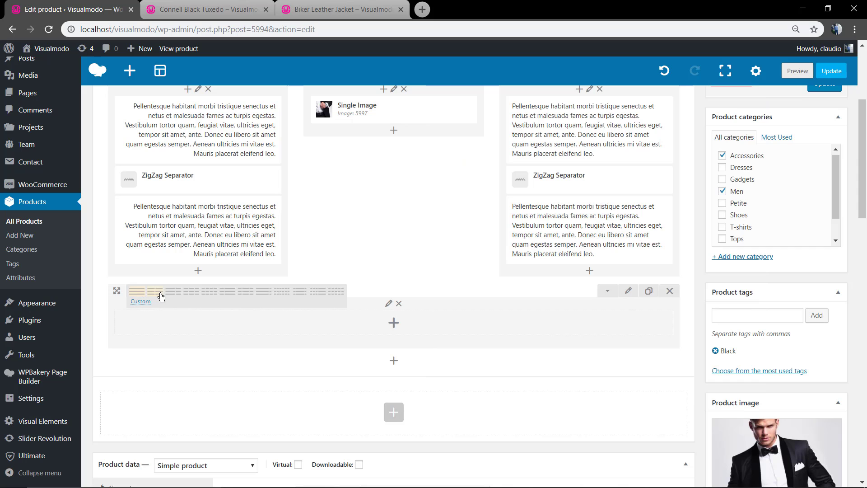
click(174, 300)
click(252, 326)
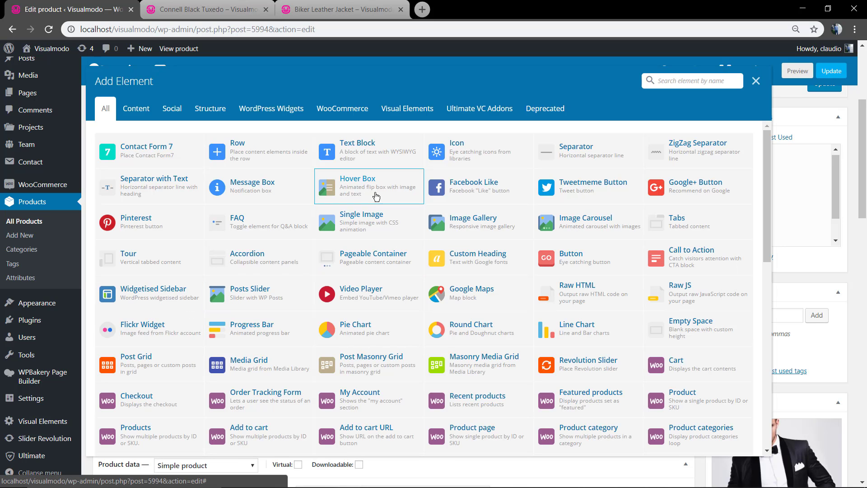
click(371, 217)
click(475, 286)
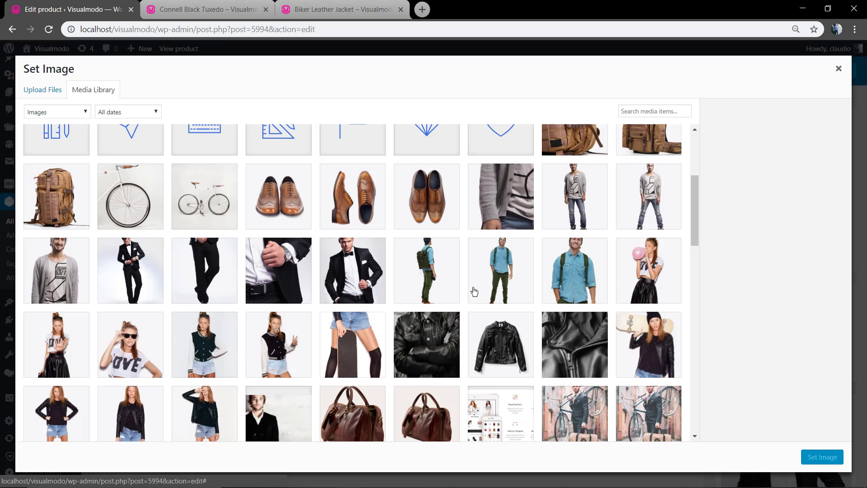
click(190, 282)
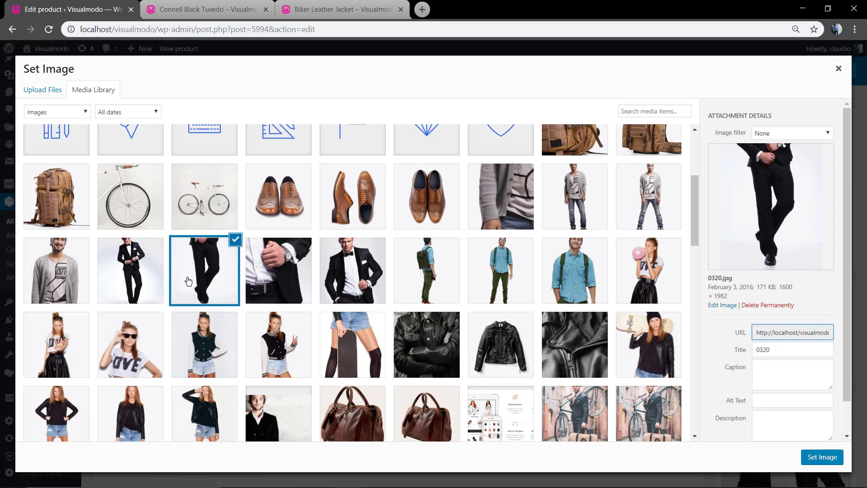
click(822, 457)
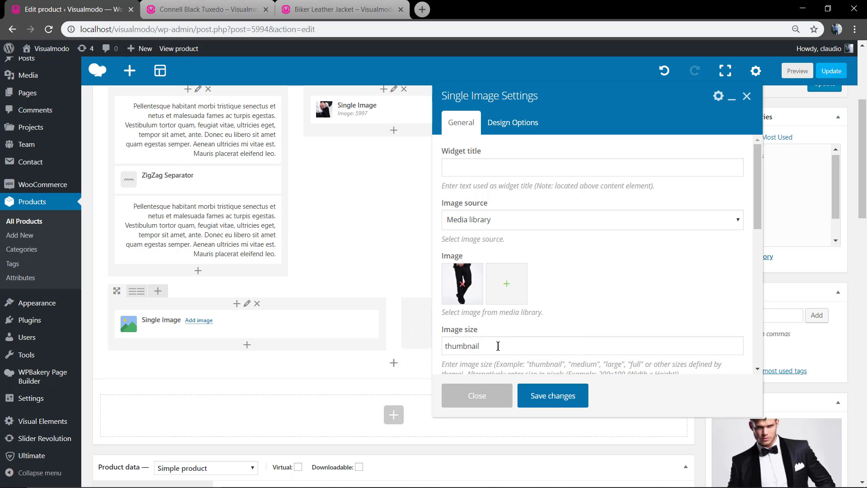
double_click(498, 346)
text(full)
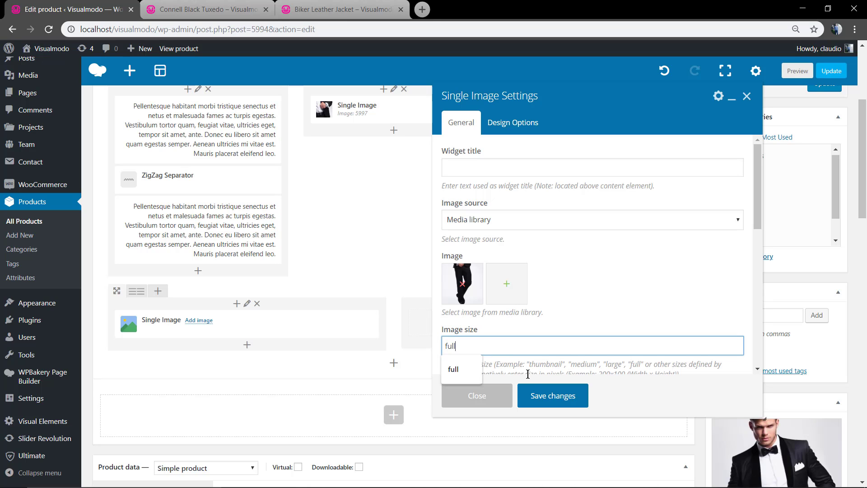
click(538, 392)
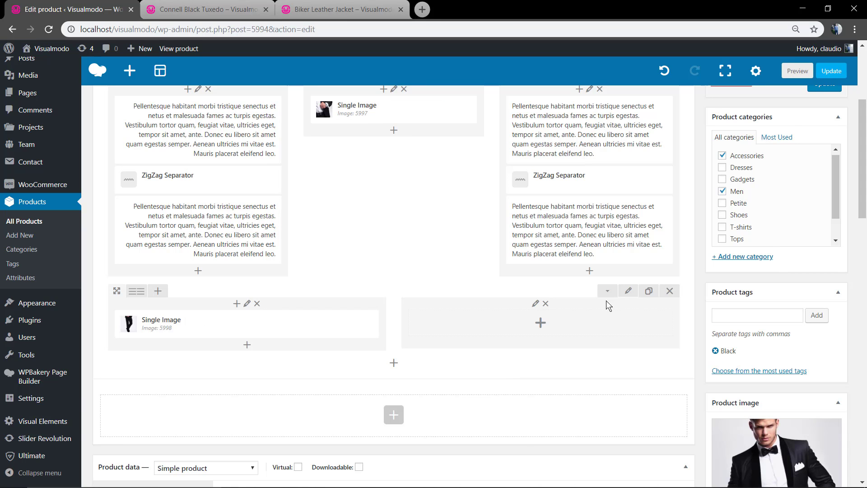
Set the single-image row's Row stretch to 'Stretch row and content (no paddings)' and save
click(628, 291)
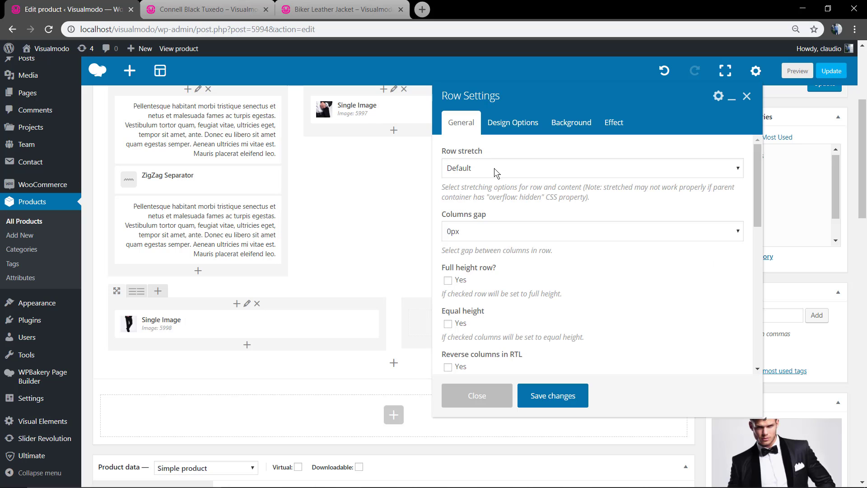
click(496, 172)
click(494, 216)
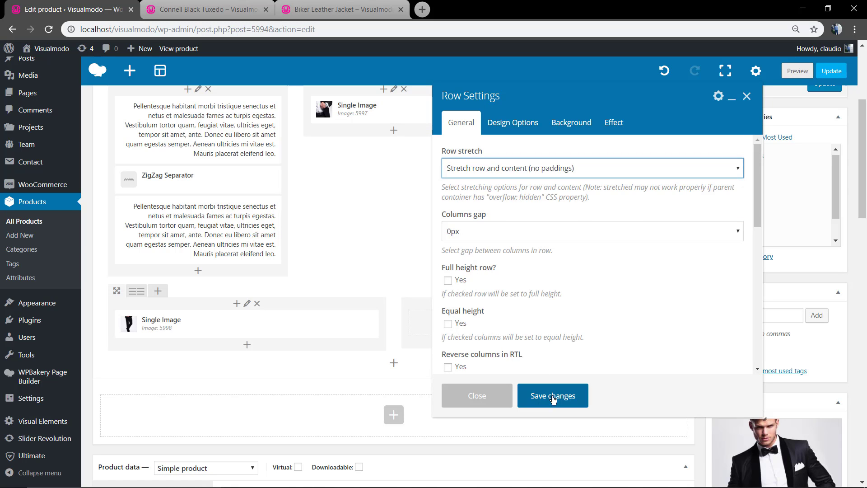
click(553, 395)
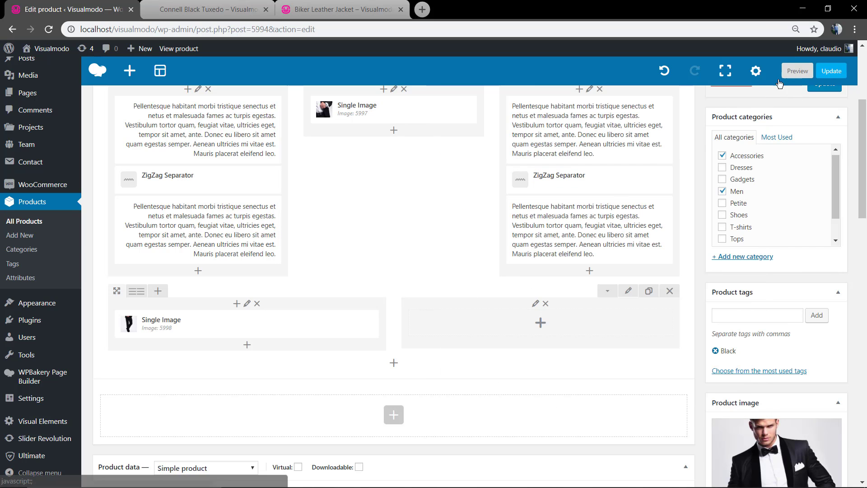
Preview the product page and scroll to the full-width trousers photo row
click(796, 72)
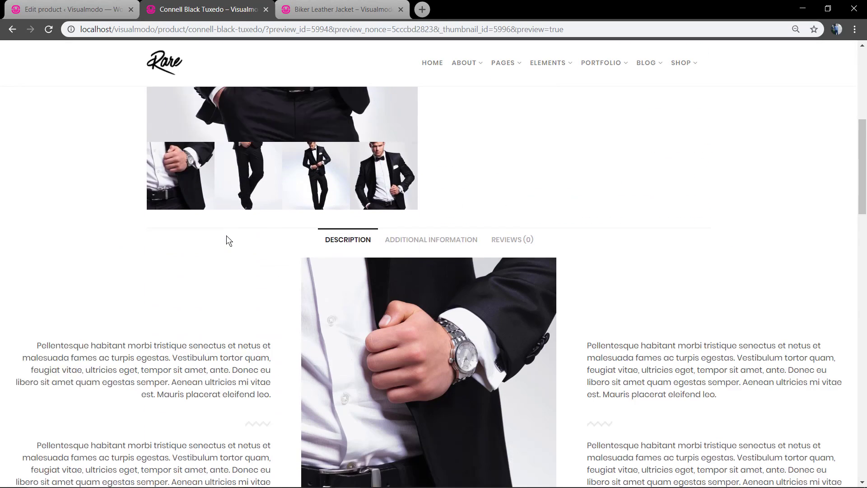
scroll(226, 235, down, 7)
scroll(225, 235, down, 6)
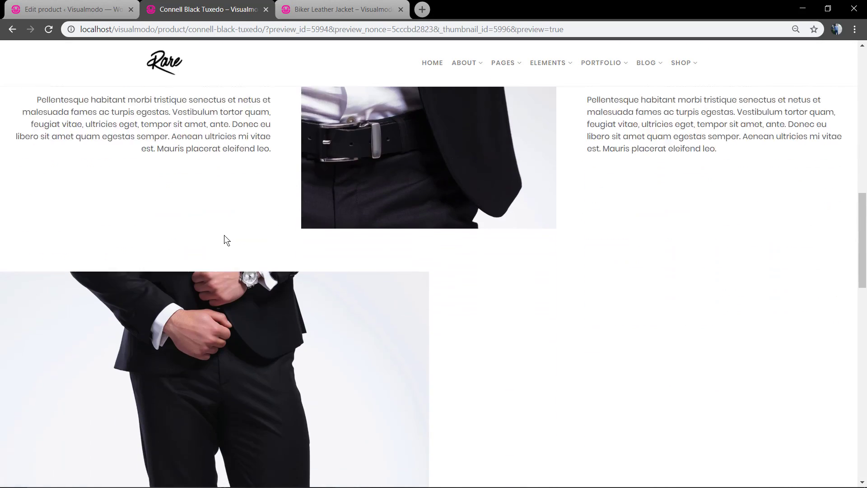
scroll(224, 235, up, 12)
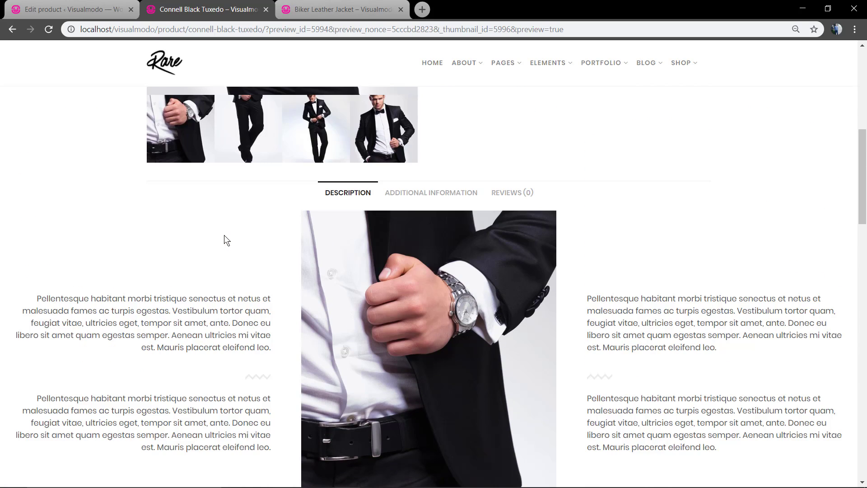
scroll(224, 235, down, 10)
Back in the editor, move the copied description text block into the row's empty right column
click(90, 9)
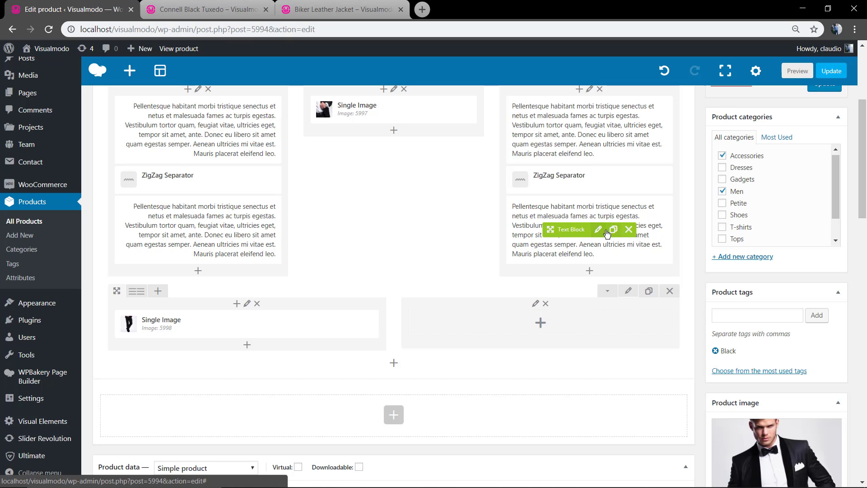
scroll(565, 236, down, 2)
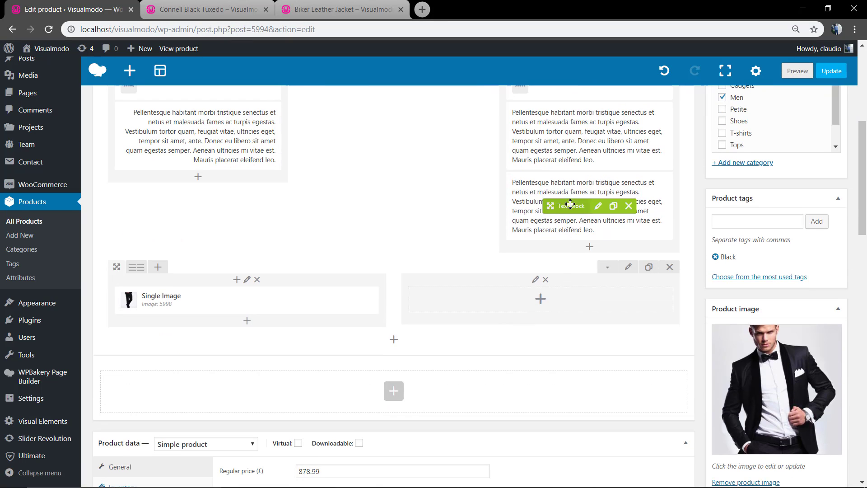
drag(550, 205, 522, 251)
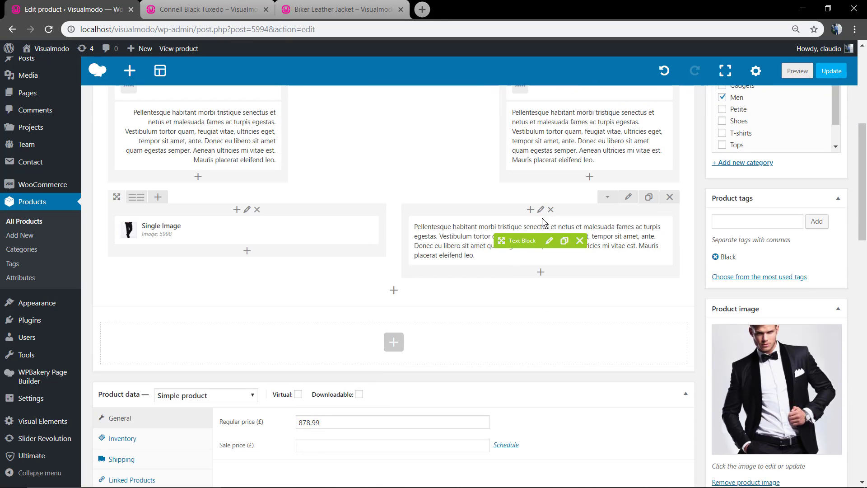
Add a 'Title section' text block formatted as Heading 1 to the right column, save, and preview
click(530, 210)
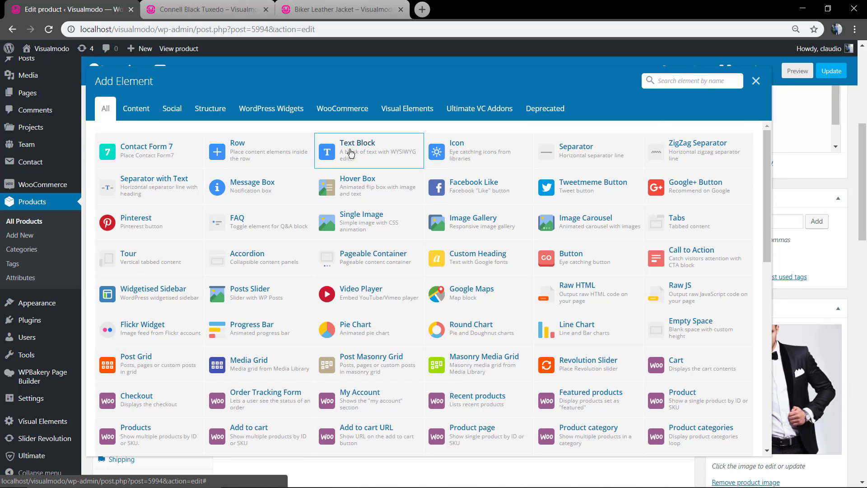
click(351, 151)
triple_click(540, 252)
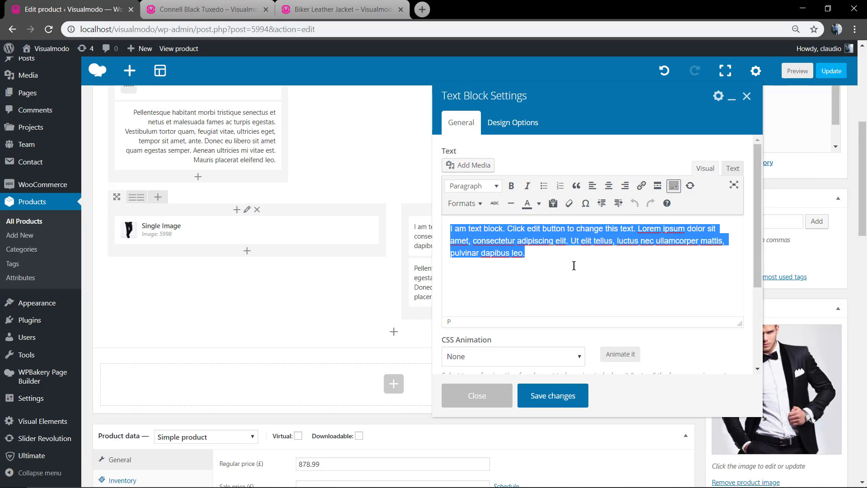
text(Title section)
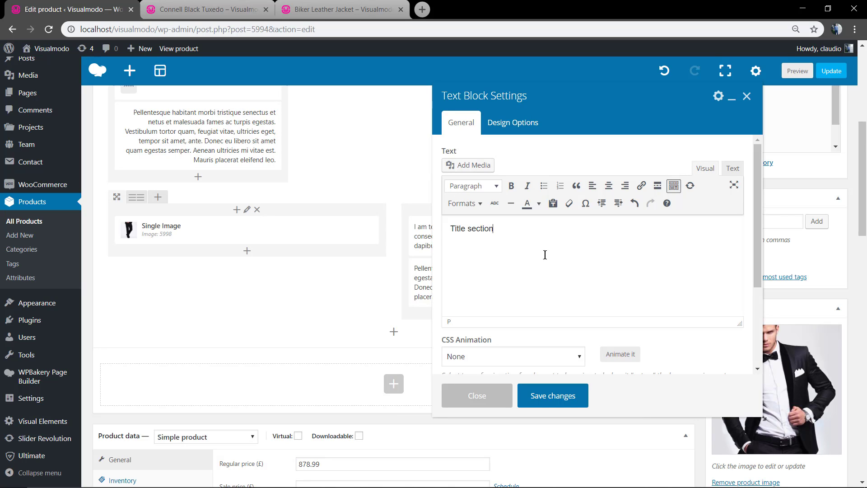
click(461, 188)
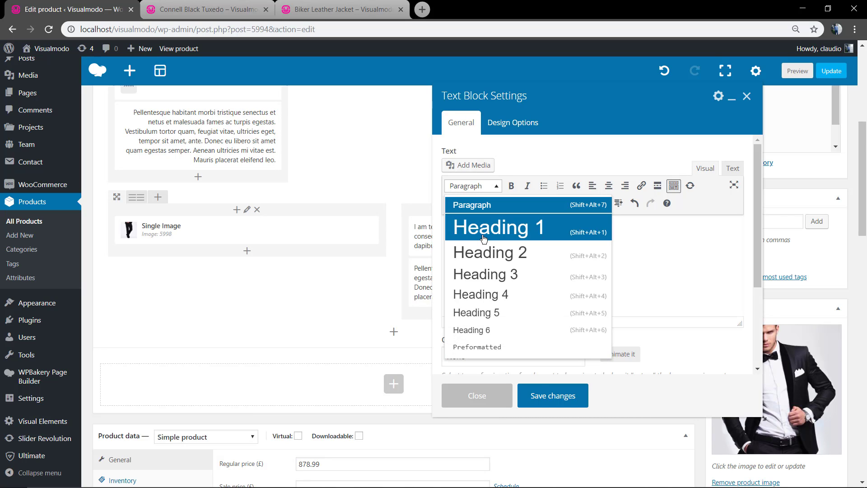
click(482, 236)
click(545, 408)
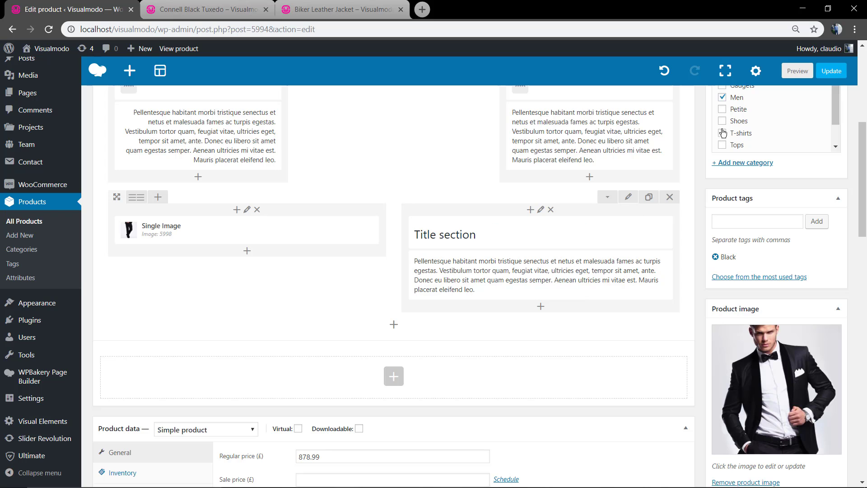
click(797, 71)
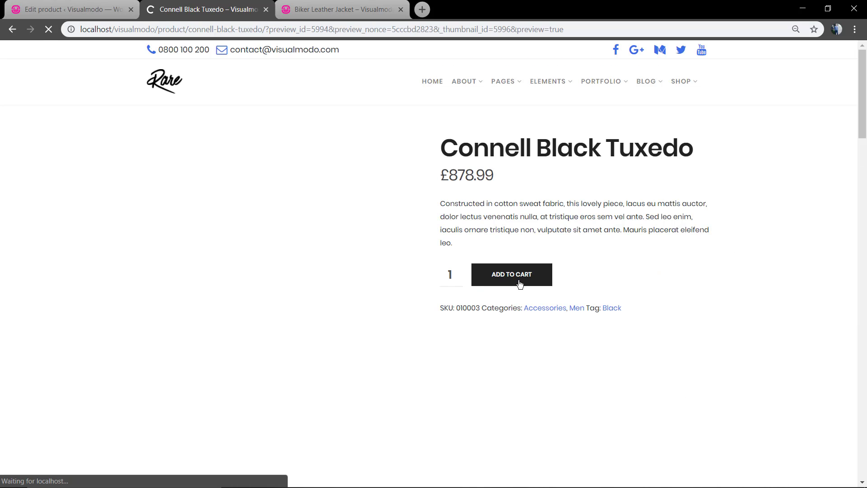
Scroll through the preview to review the 'Title section' heading beside the full-width trousers photo
scroll(454, 288, down, 5)
scroll(453, 286, down, 10)
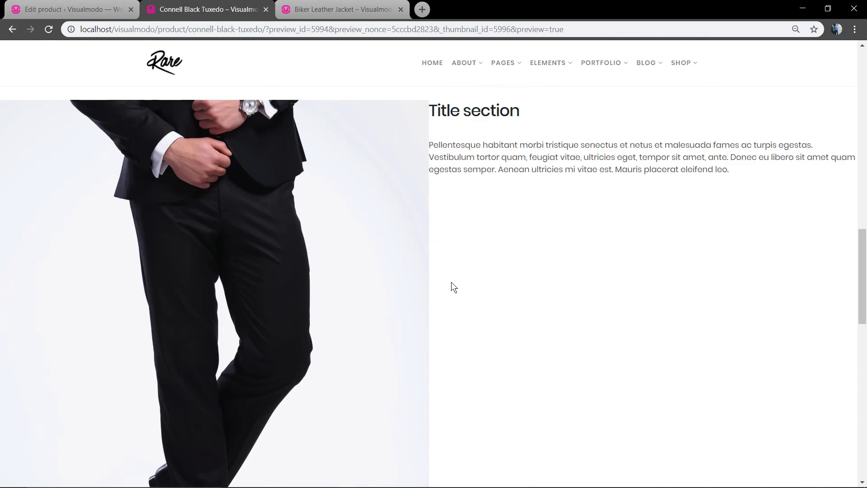
scroll(451, 282, up, 2)
click(137, 5)
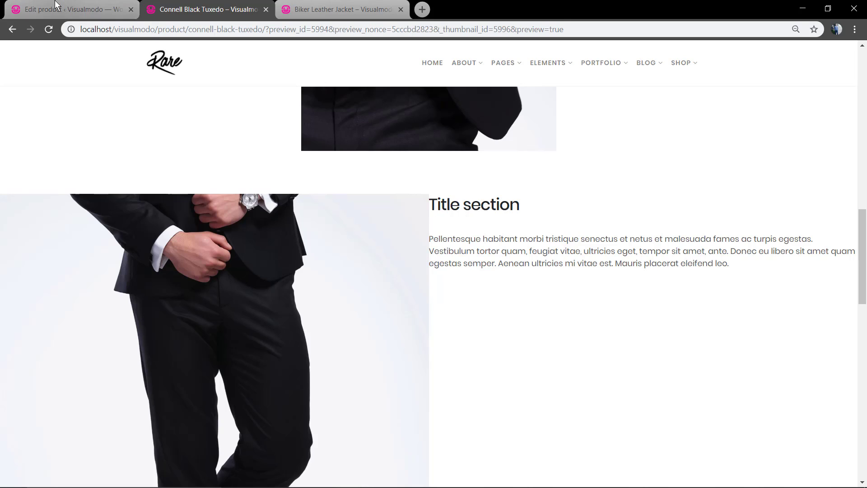
key(ctrl+Tab)
scroll(412, 330, up, 5)
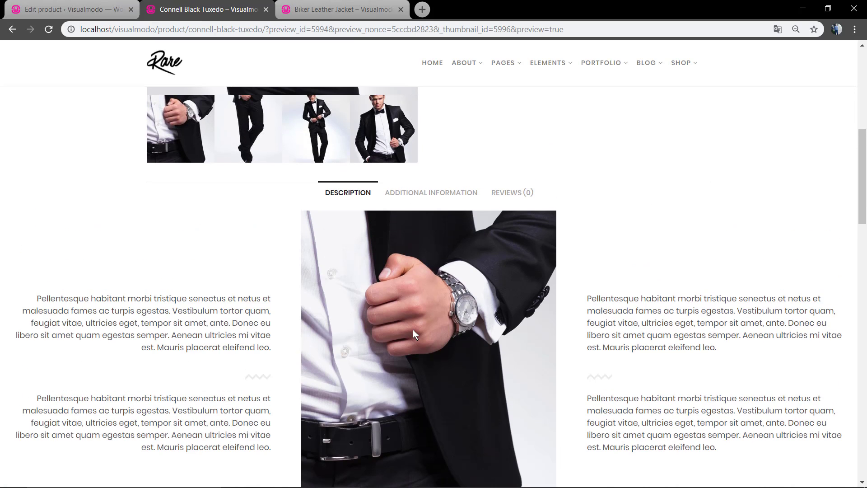
scroll(413, 329, down, 3)
scroll(415, 333, up, 8)
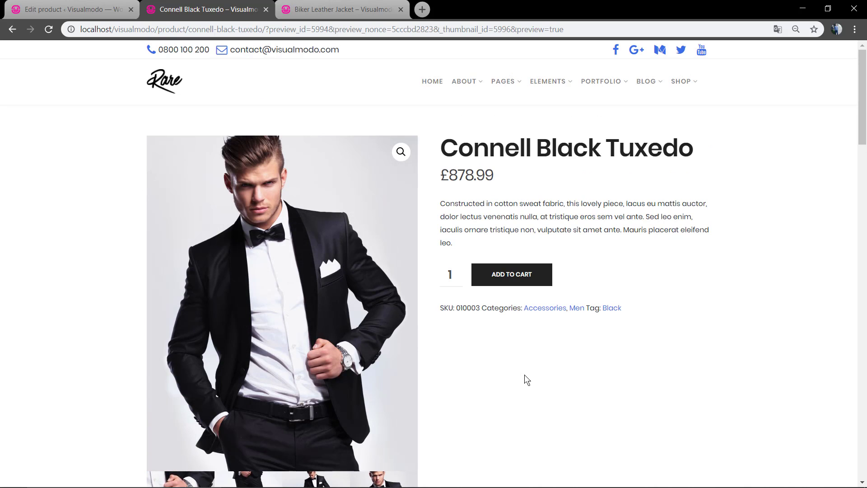
scroll(527, 379, down, 8)
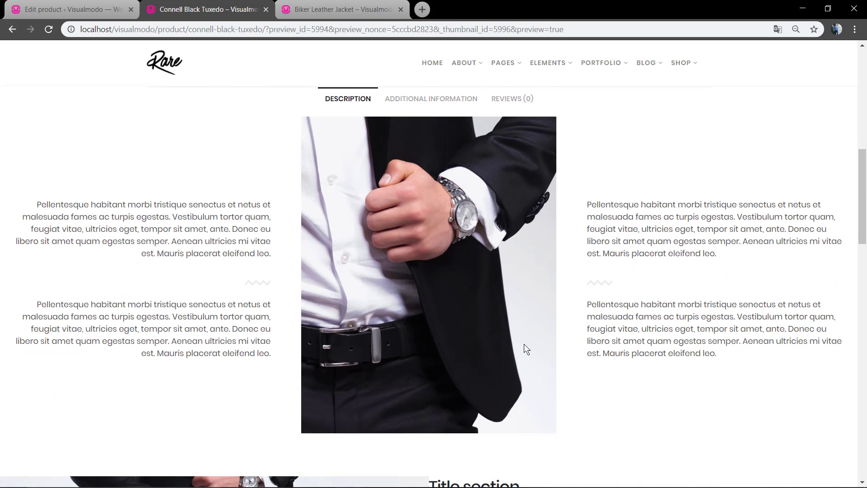
scroll(524, 344, up, 2)
scroll(524, 342, down, 2)
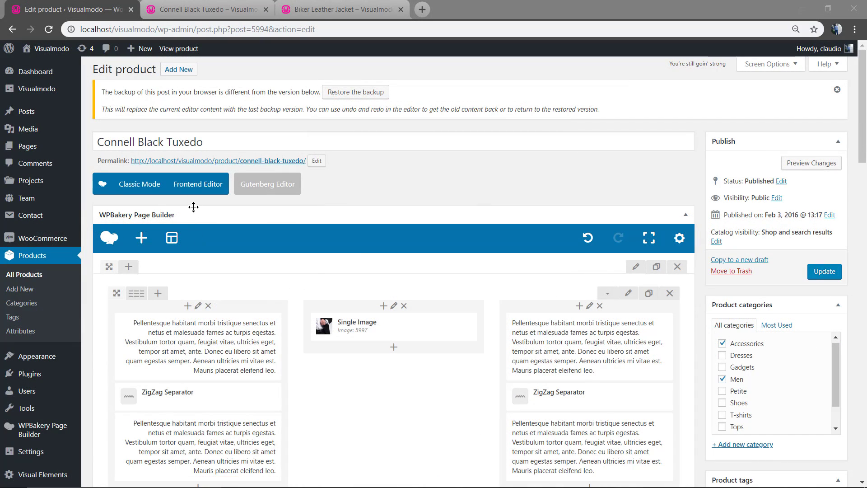
Switch to the Frontend Editor, leaving the backend page, and duplicate the lower row's description paragraph
click(199, 187)
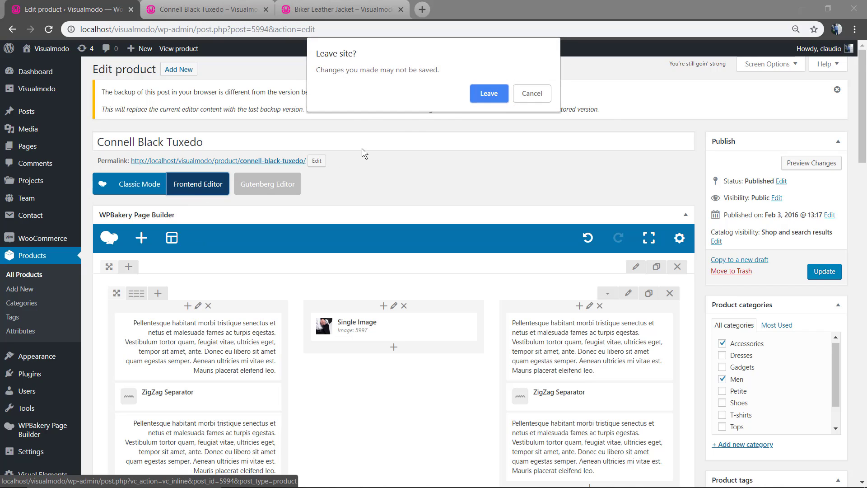
click(489, 93)
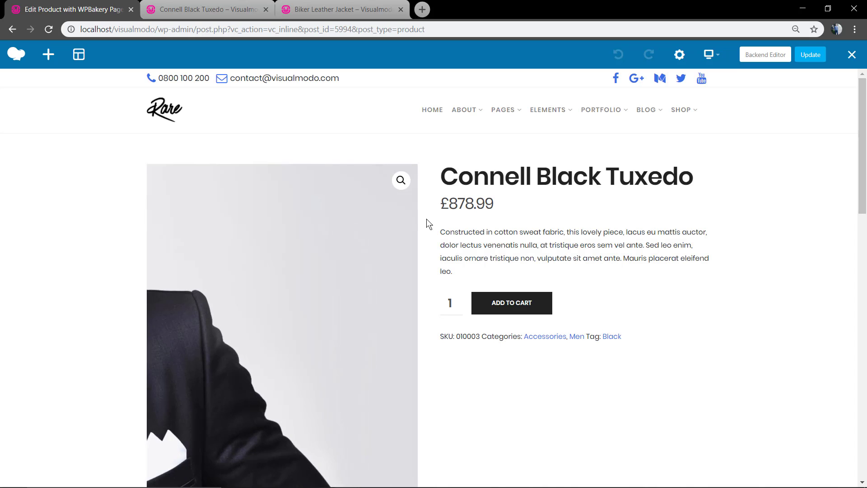
scroll(595, 218, down, 10)
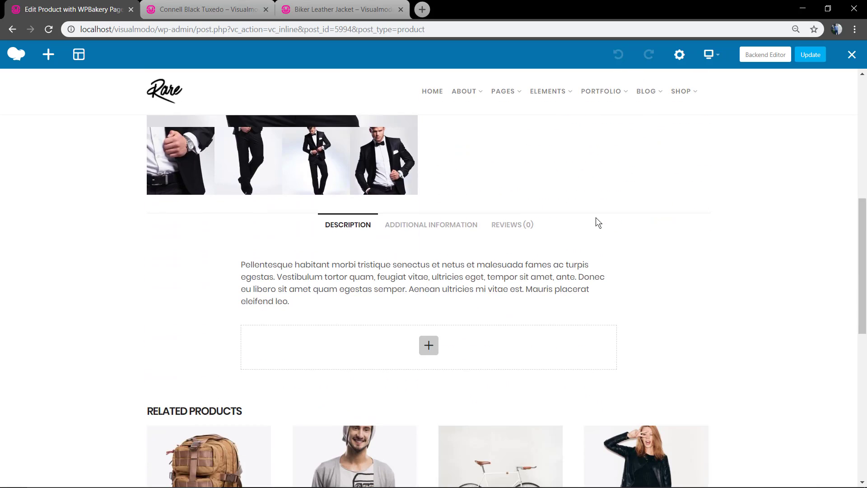
scroll(583, 226, up, 7)
scroll(560, 232, down, 6)
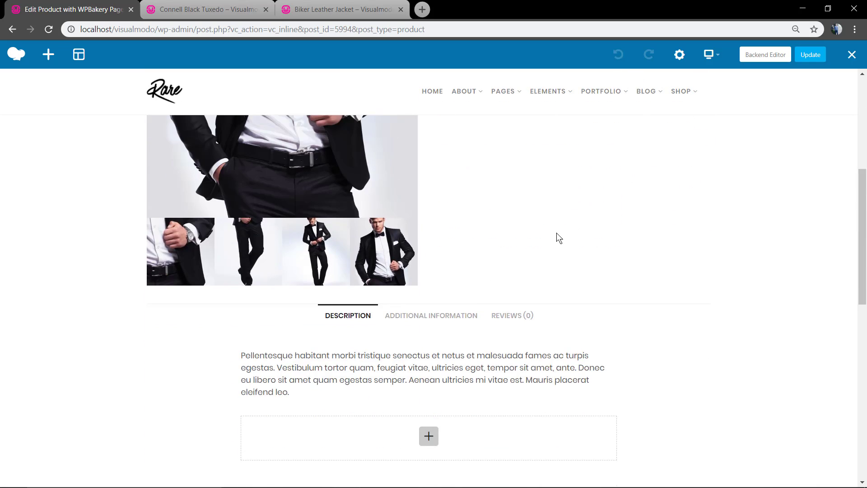
scroll(556, 232, down, 1)
scroll(557, 232, up, 2)
mouse_move(374, 299)
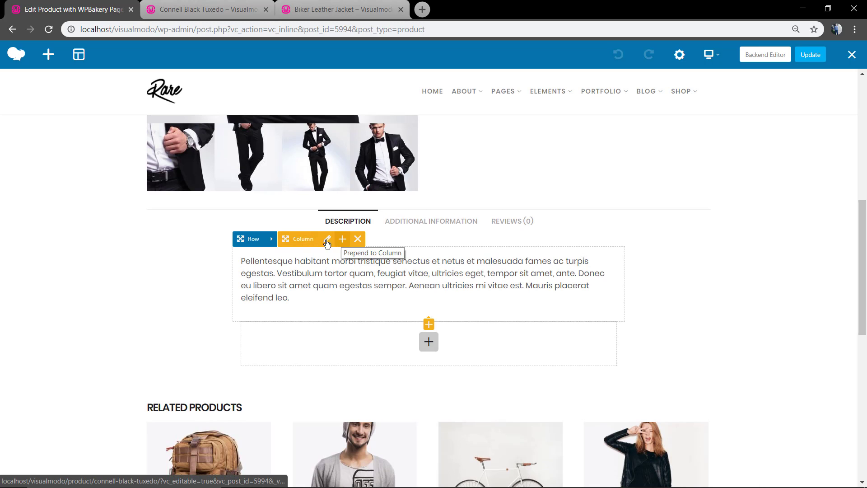
mouse_move(457, 280)
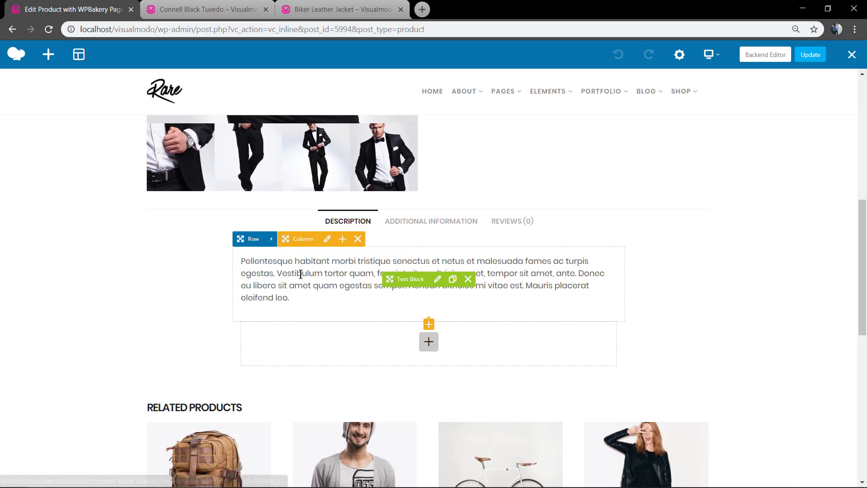
click(452, 282)
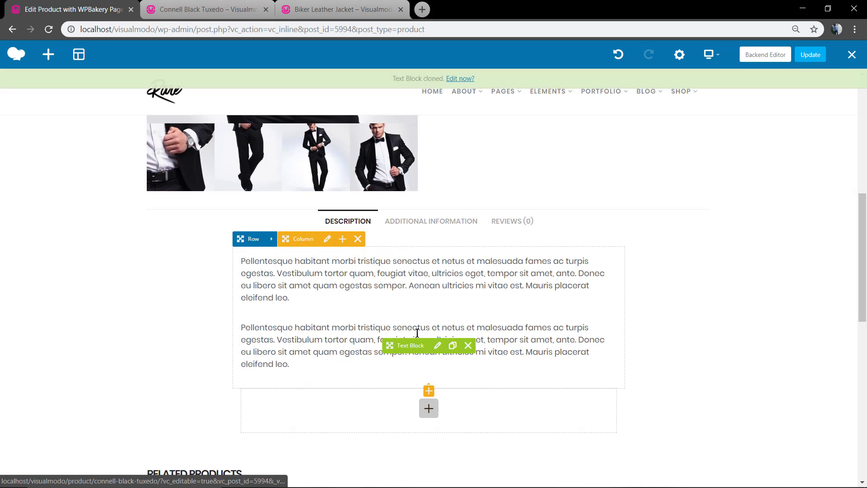
Set the description row's Row stretch to 'Stretch row and content'
click(274, 242)
click(275, 241)
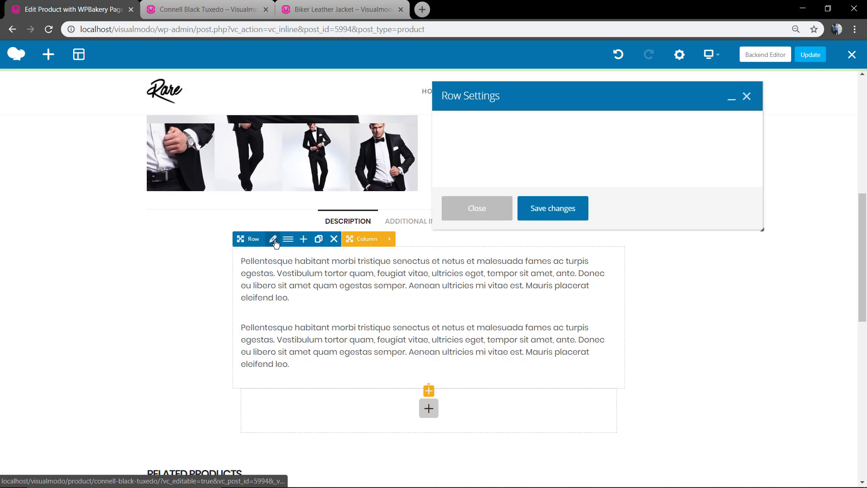
click(498, 167)
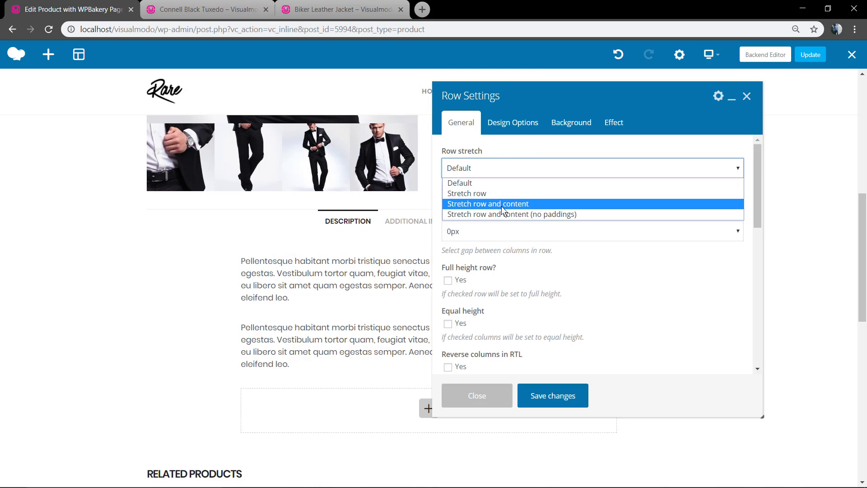
click(503, 207)
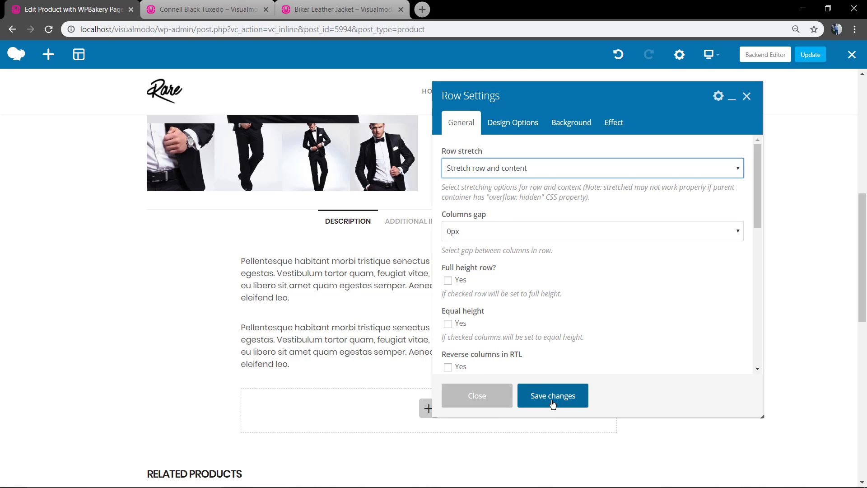